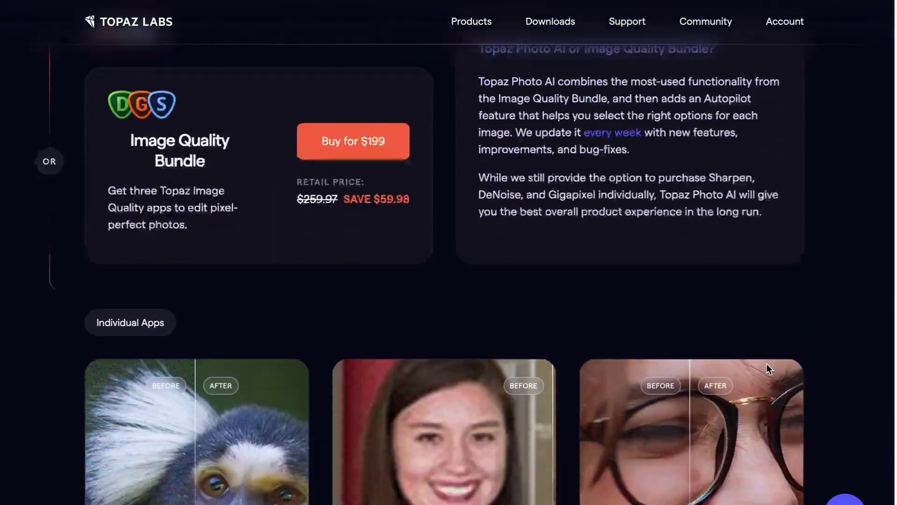
pyautogui.scroll(-7, 766, 363)
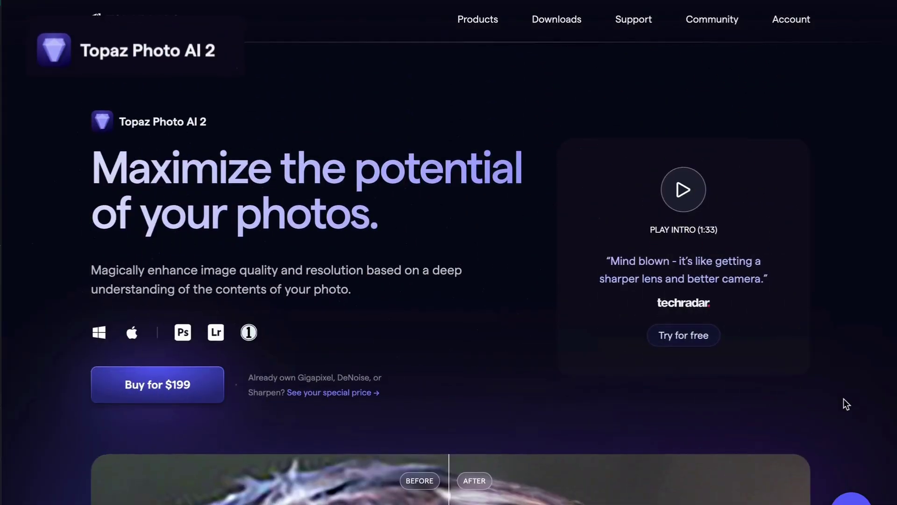
# Scroll down the Topaz Labs products page to the Topaz Photo AI 2 section
pyautogui.scroll(-6, 843, 399)
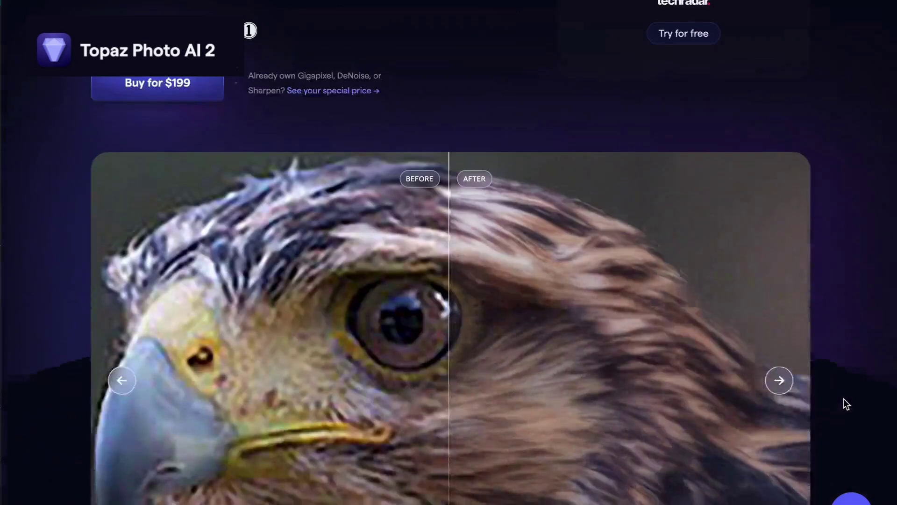
pyautogui.scroll(-3, 843, 399)
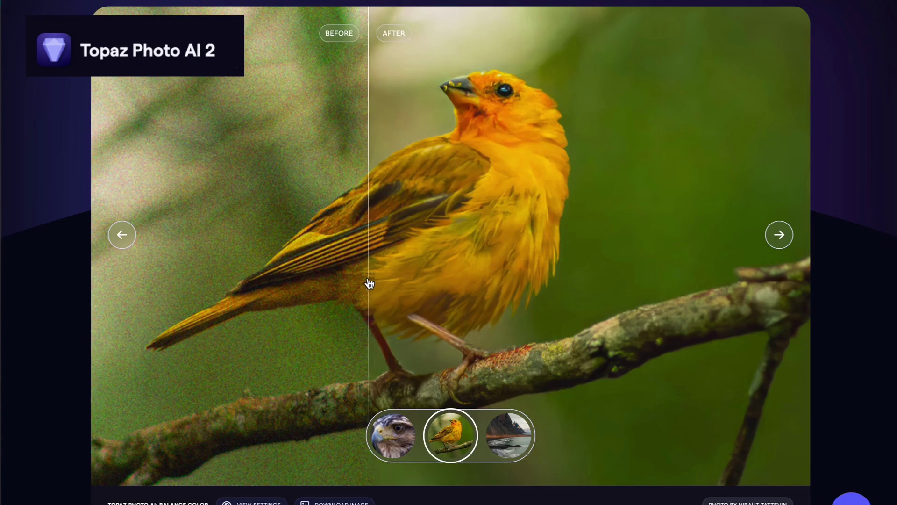
# Show the mountain-and-beach demo, then try face recovery on the portrait and turn it off
pyautogui.click(519, 431)
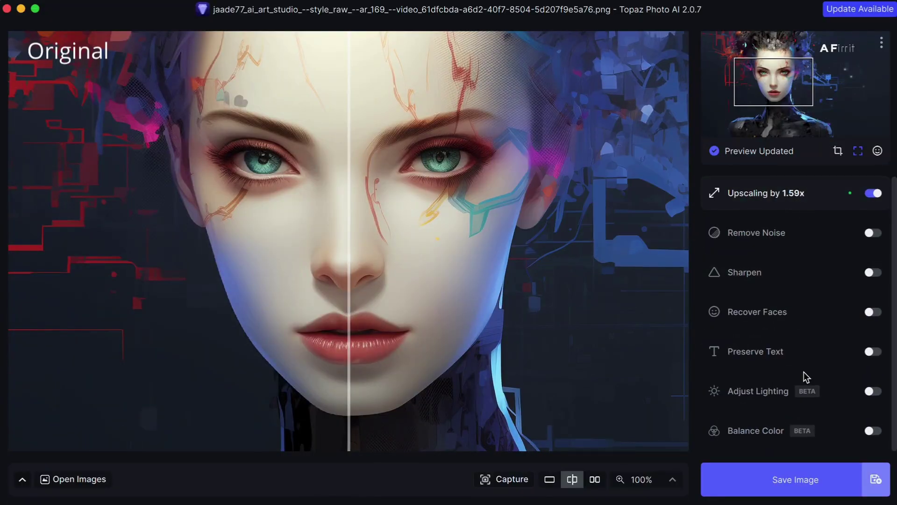
pyautogui.click(718, 312)
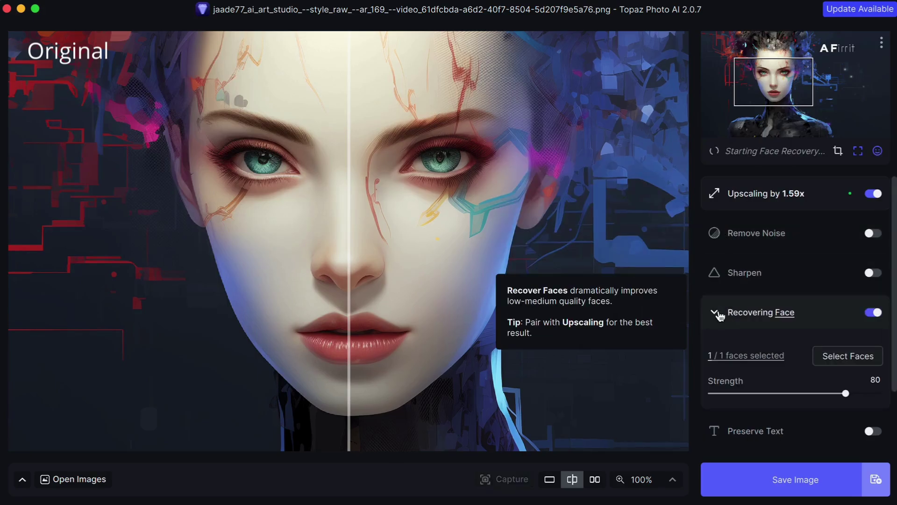
pyautogui.moveTo(766, 356)
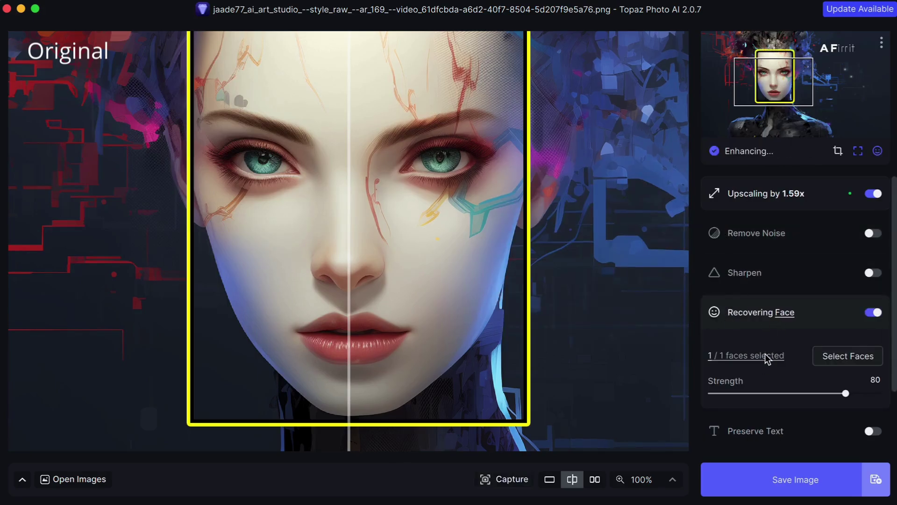
pyautogui.moveTo(350, 261)
pyautogui.mouseDown()
pyautogui.moveTo(557, 238)
pyautogui.moveTo(340, 257)
pyautogui.mouseUp()
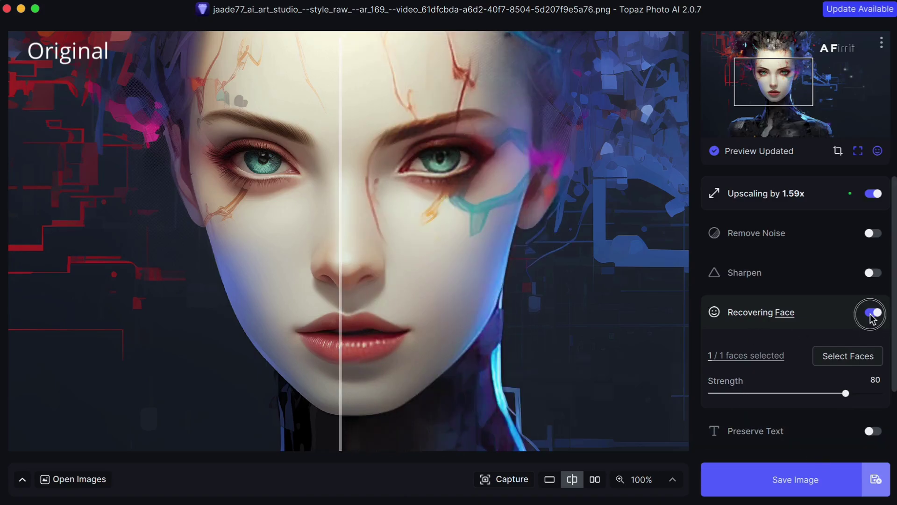
pyautogui.click(870, 313)
# Enable Remove Noise with Recover Original Detail raised to 36
pyautogui.click(872, 233)
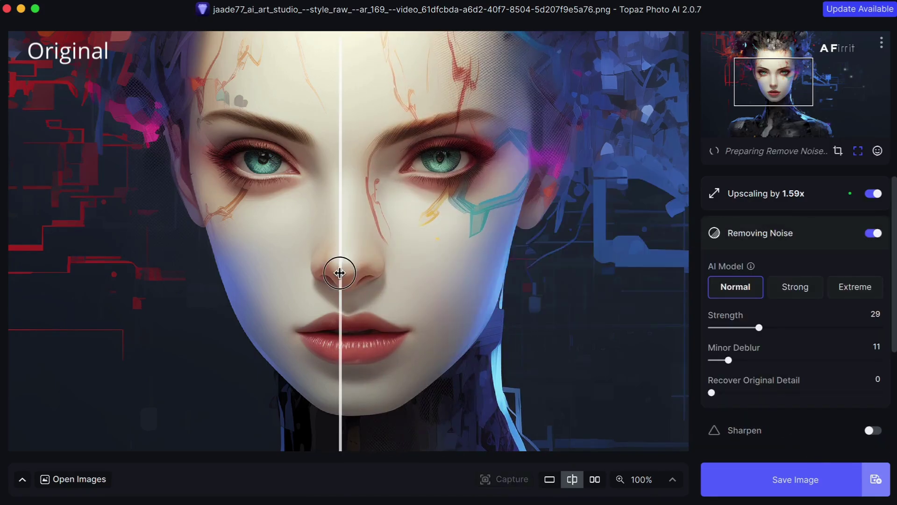
pyautogui.moveTo(355, 272); pyautogui.dragTo(351, 271)
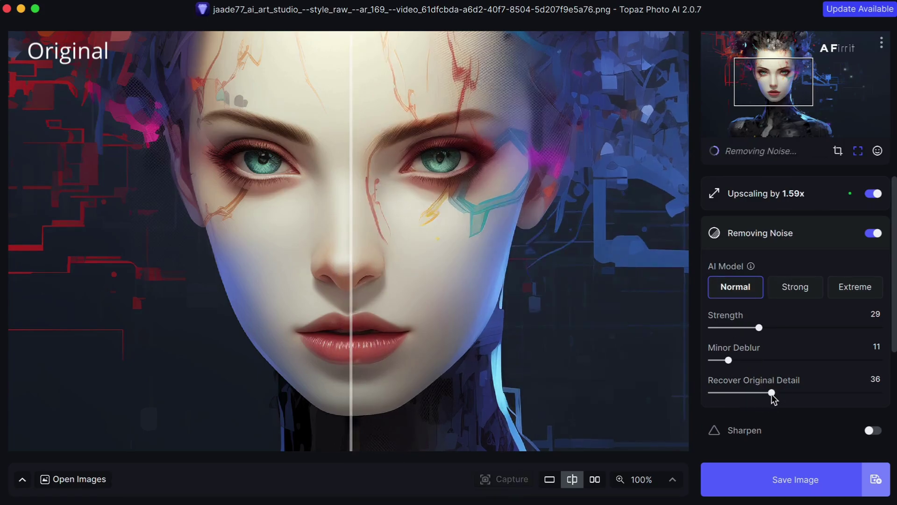
pyautogui.click(716, 233)
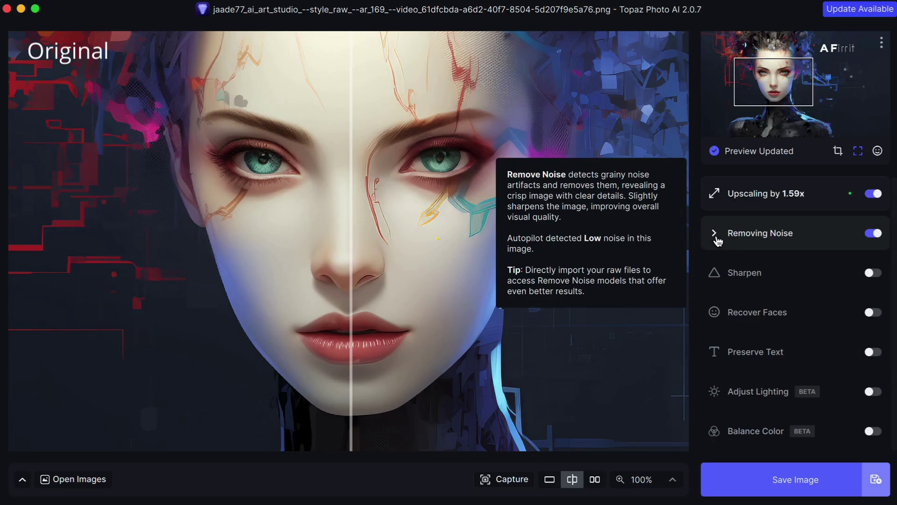
# Enable subject sharpening and open the subject mask for editing at 67% zoom
pyautogui.click(715, 272)
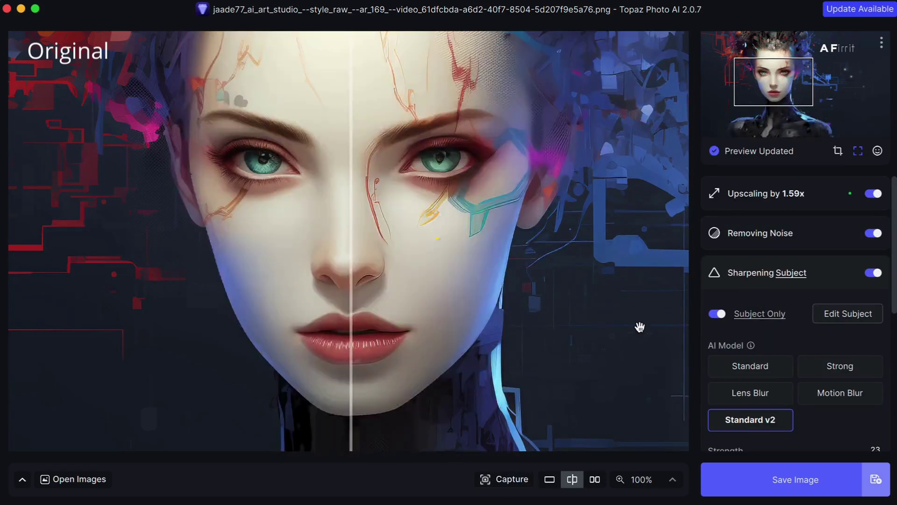
pyautogui.click(846, 314)
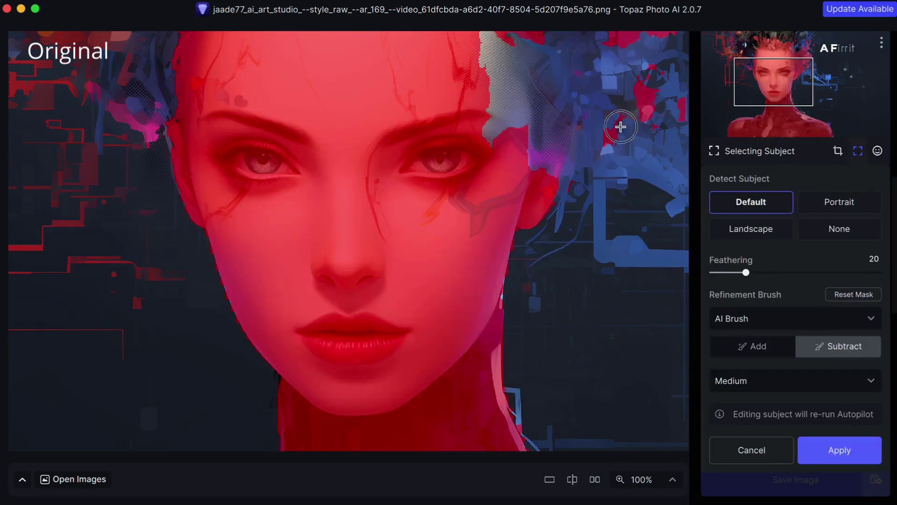
pyautogui.click(643, 396)
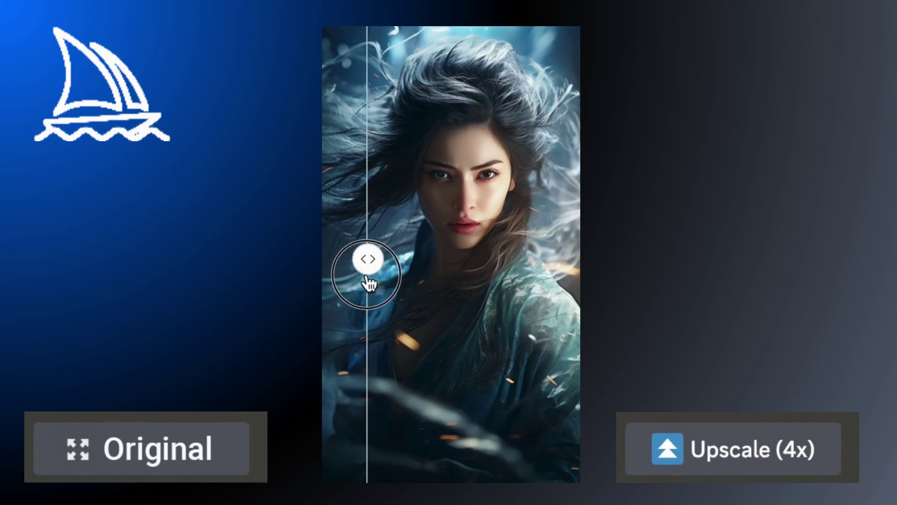
# Compare the Han Dynasty-style portrait's original against its Midjourney 4x upscale
pyautogui.moveTo(370, 283); pyautogui.dragTo(503, 259)
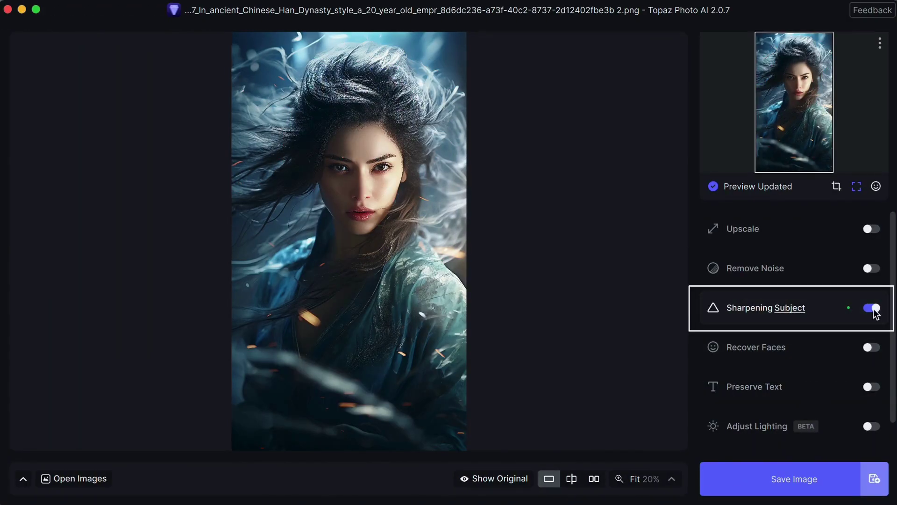
# Lower the Strong subject sharpening strength from 39 to 18, comparing the face in split view
pyautogui.moveTo(794, 313)
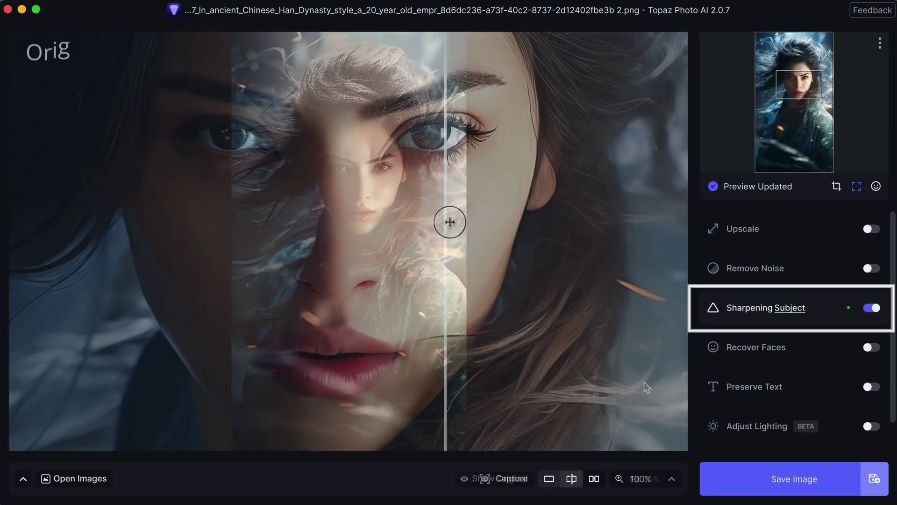
pyautogui.moveTo(449, 220); pyautogui.dragTo(443, 155)
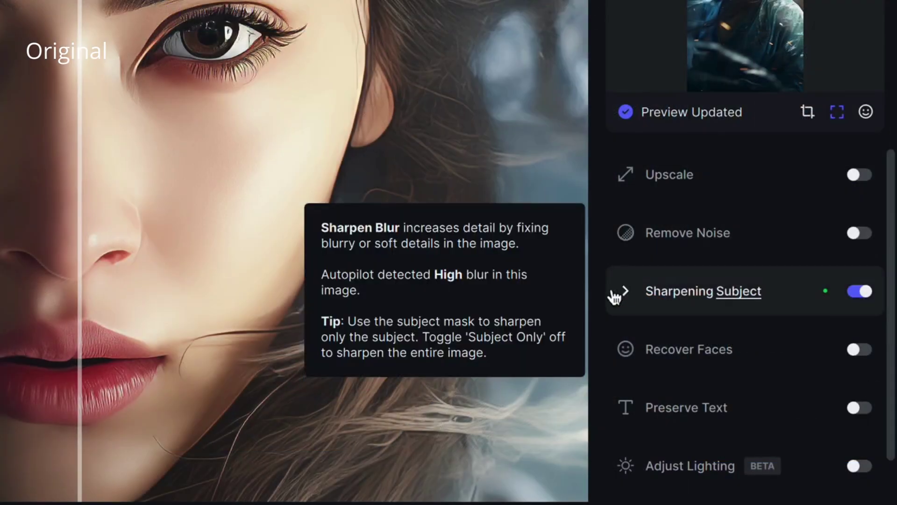
pyautogui.click(712, 307)
pyautogui.scroll(-2, 783, 382)
pyautogui.scroll(-2, 729, 403)
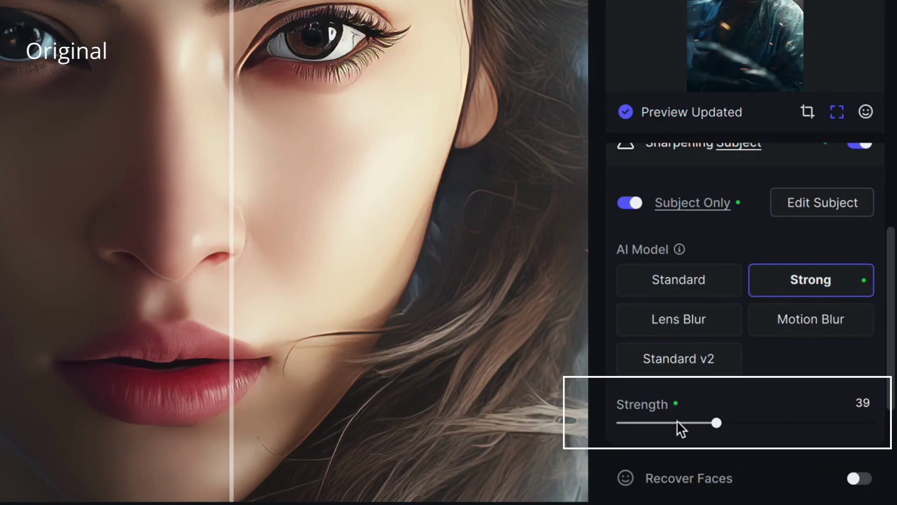
pyautogui.moveTo(675, 423); pyautogui.dragTo(663, 422)
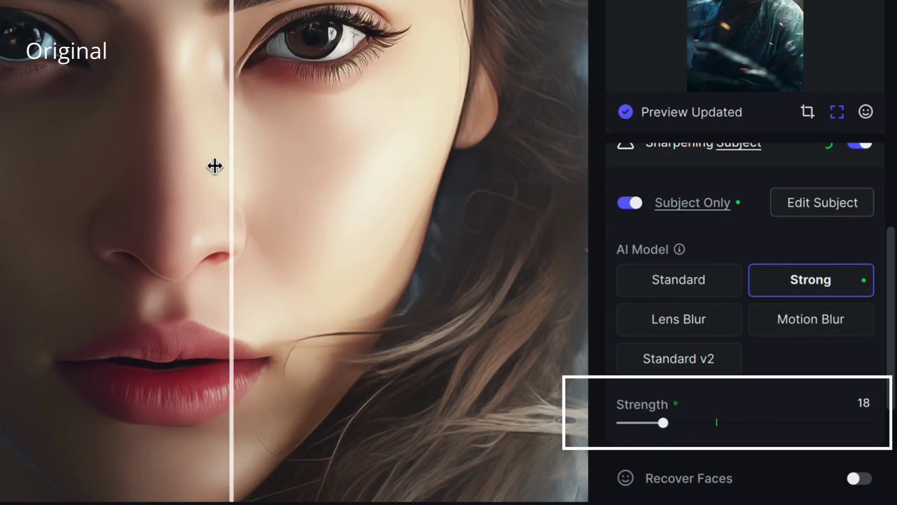
pyautogui.moveTo(215, 166); pyautogui.dragTo(206, 44)
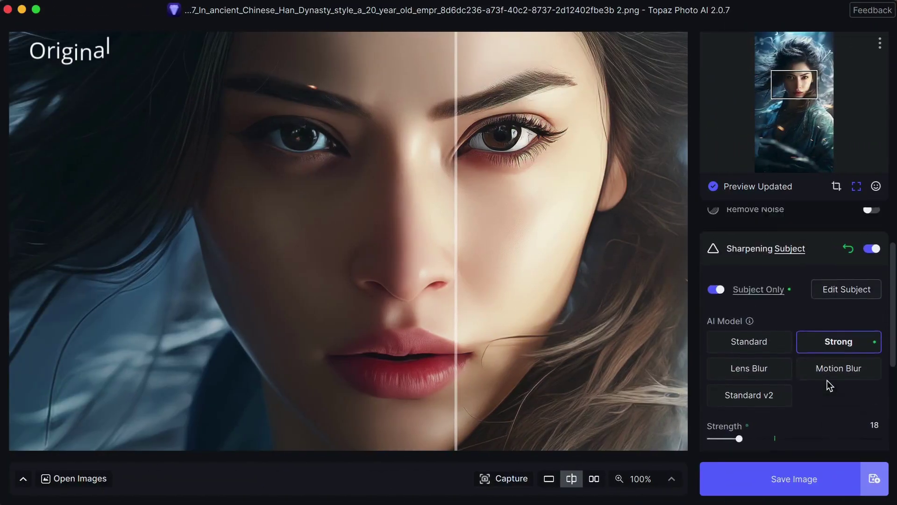
# Enable Remove Noise and settle Recover Original Detail at 16 after trying 23 and 34
pyautogui.scroll(3, 786, 320)
pyautogui.moveTo(627, 178)
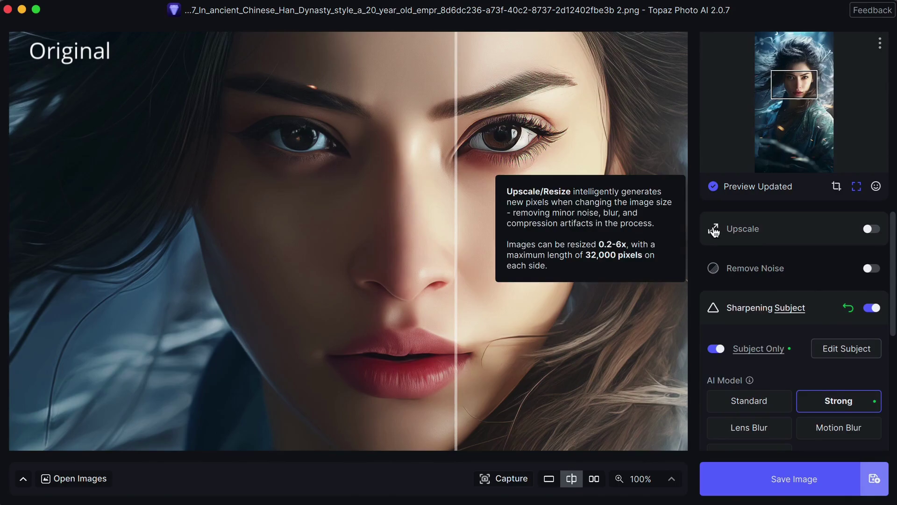
pyautogui.click(713, 267)
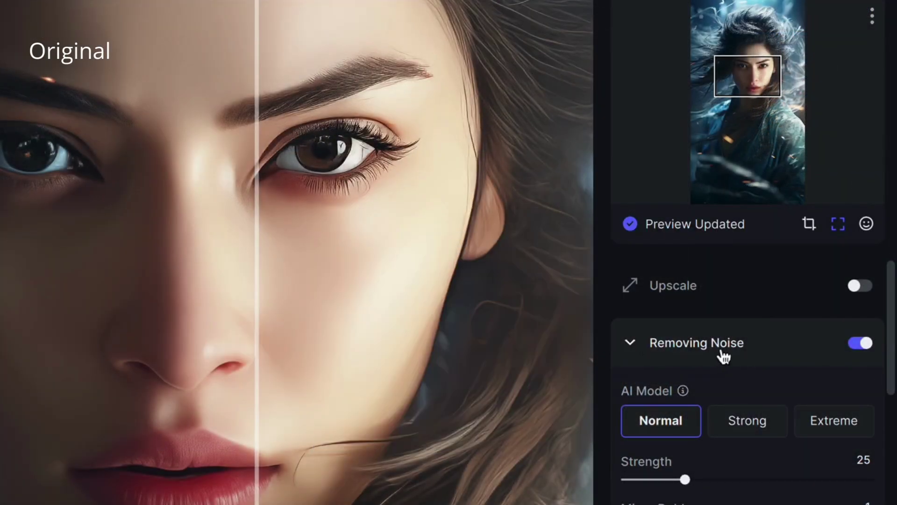
pyautogui.scroll(-2, 744, 347)
pyautogui.moveTo(250, 231)
pyautogui.mouseDown()
pyautogui.moveTo(425, 204)
pyautogui.moveTo(114, 214)
pyautogui.moveTo(380, 187)
pyautogui.moveTo(188, 152)
pyautogui.moveTo(395, 149)
pyautogui.moveTo(267, 146)
pyautogui.mouseUp()
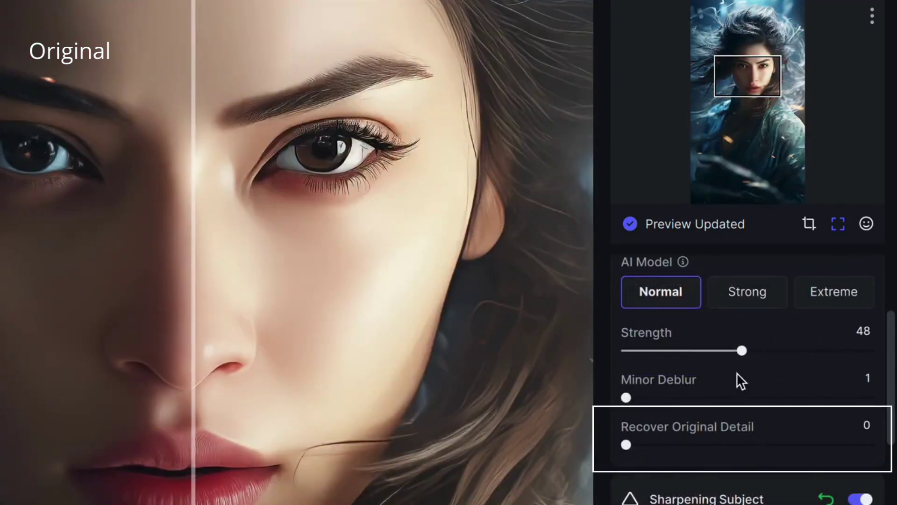
pyautogui.moveTo(713, 432)
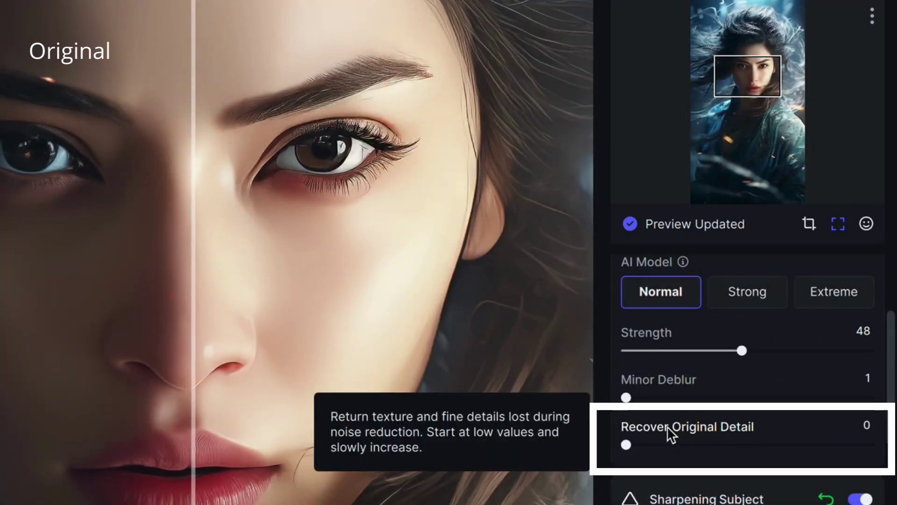
pyautogui.click(682, 443)
pyautogui.click(708, 443)
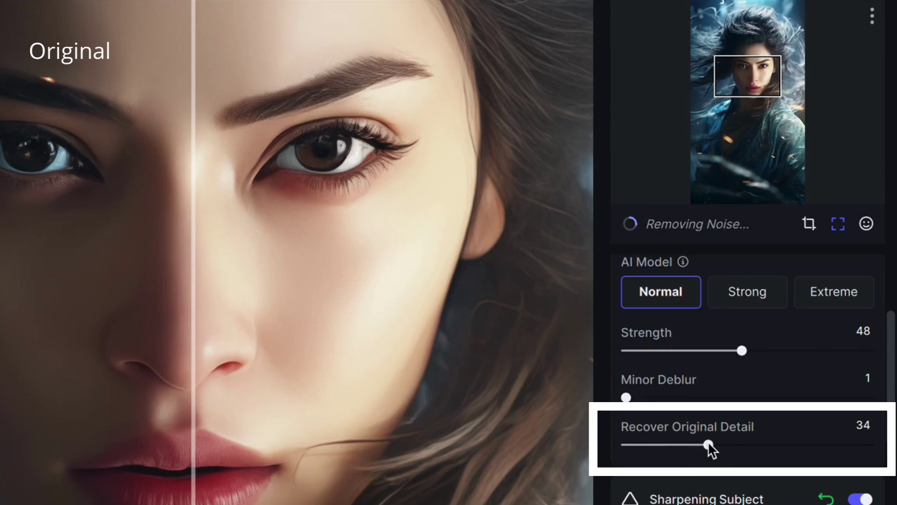
pyautogui.moveTo(195, 273); pyautogui.dragTo(184, 224)
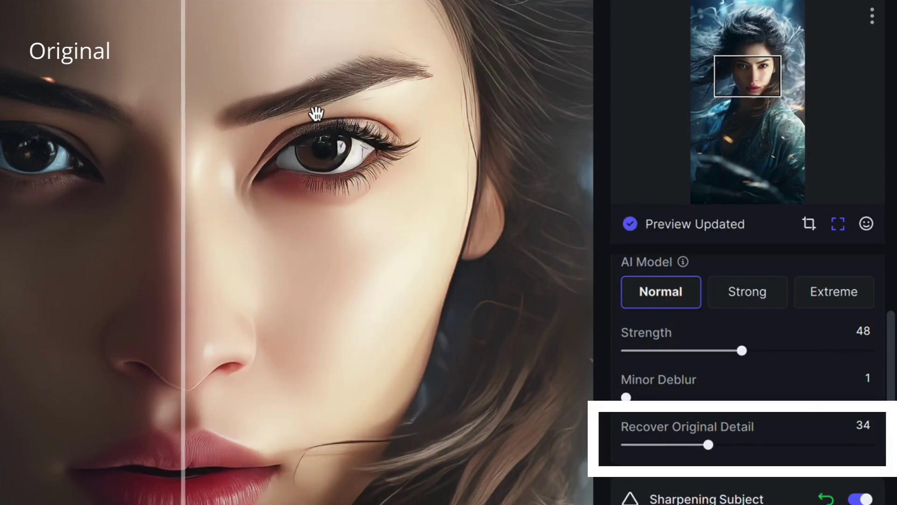
pyautogui.click(666, 445)
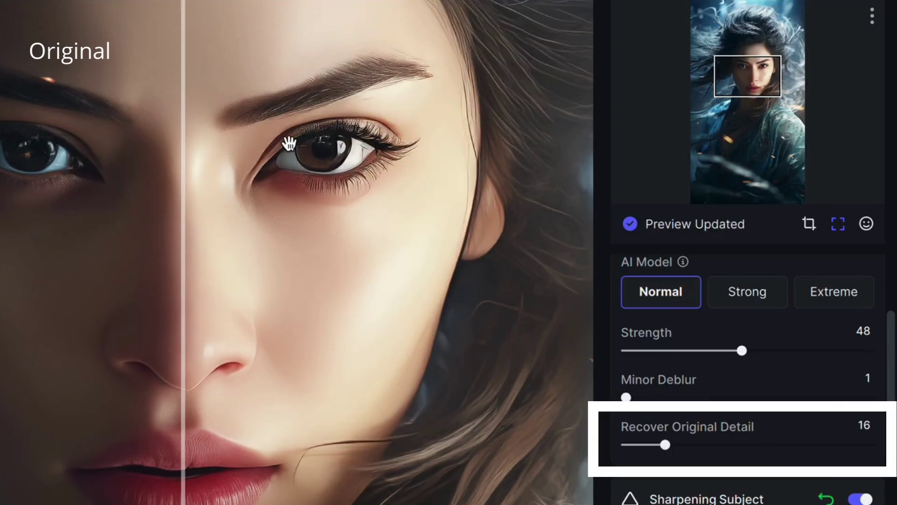
pyautogui.scroll(-3, 635, 415)
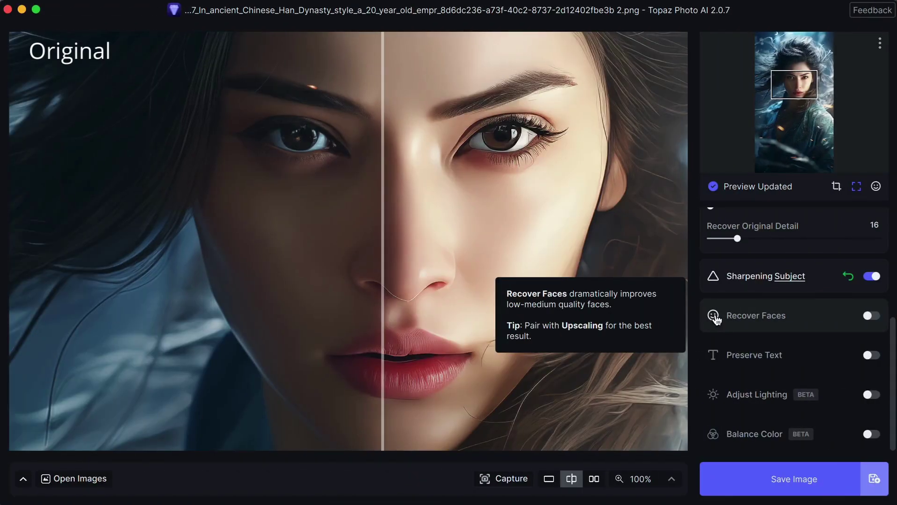
# Enable Recover Faces and reduce its strength to 10, comparing the face before and after
pyautogui.click(715, 317)
pyautogui.scroll(-2, 783, 315)
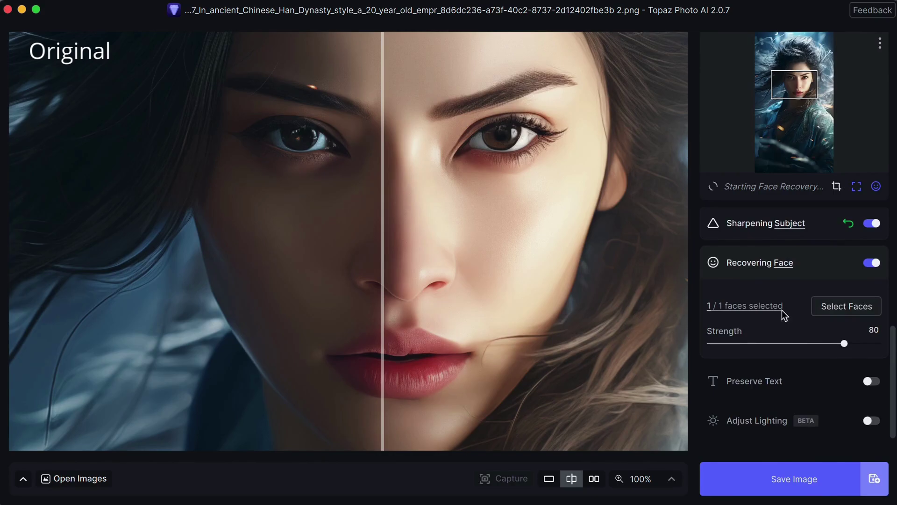
pyautogui.click(774, 343)
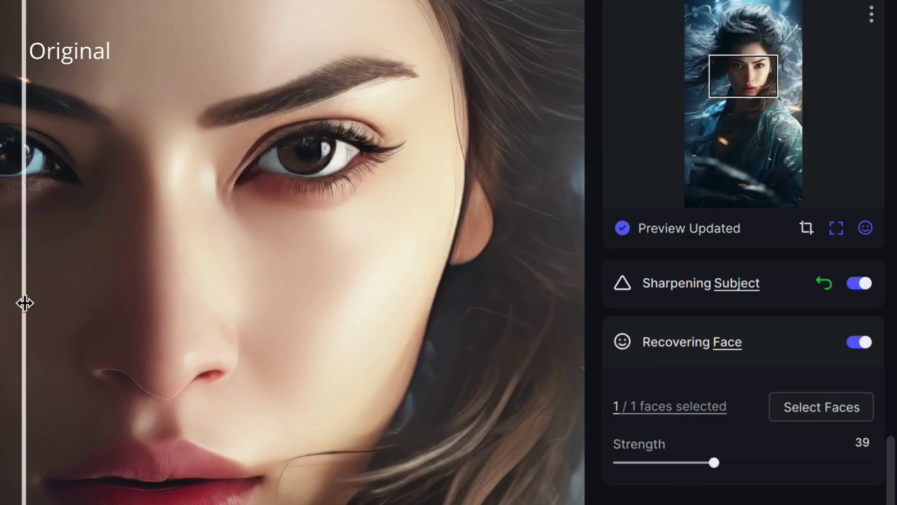
pyautogui.moveTo(24, 303); pyautogui.dragTo(158, 269)
pyautogui.click(650, 463)
pyautogui.moveTo(150, 327); pyautogui.dragTo(319, 294)
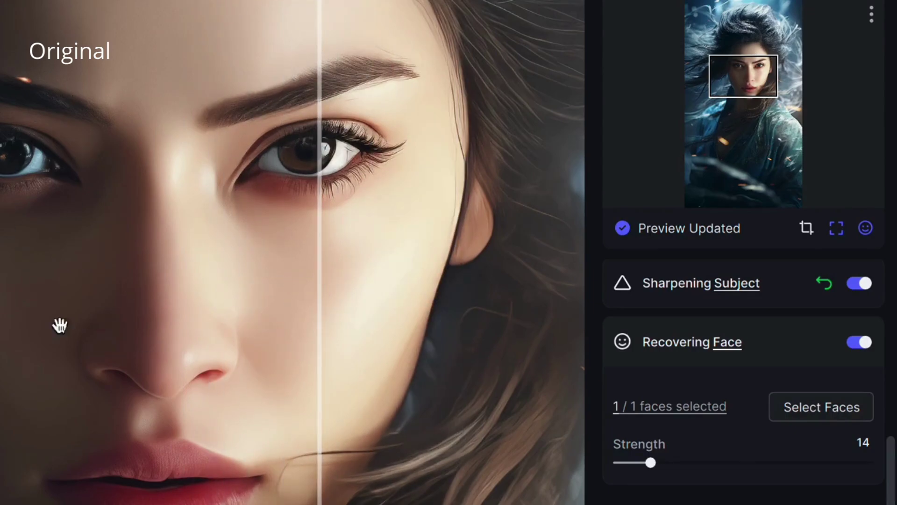
pyautogui.moveTo(319, 241); pyautogui.dragTo(336, 215)
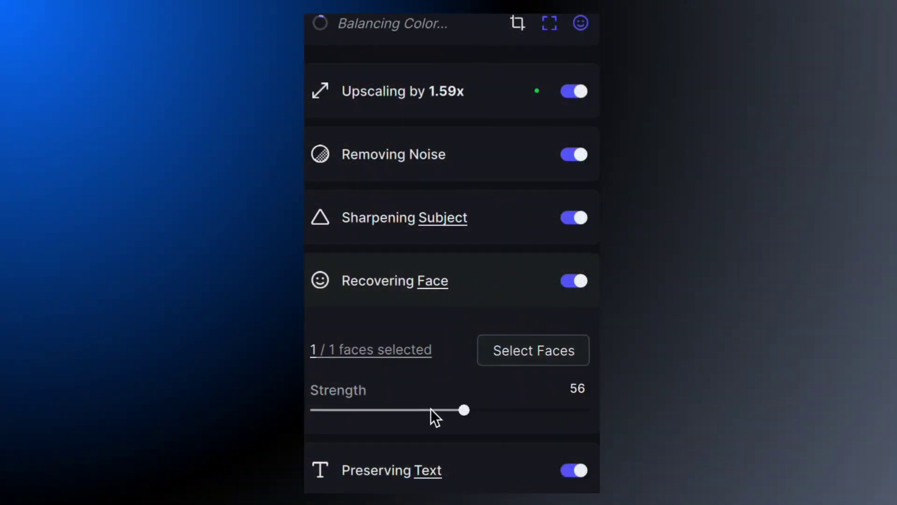
pyautogui.moveTo(431, 408); pyautogui.dragTo(341, 408)
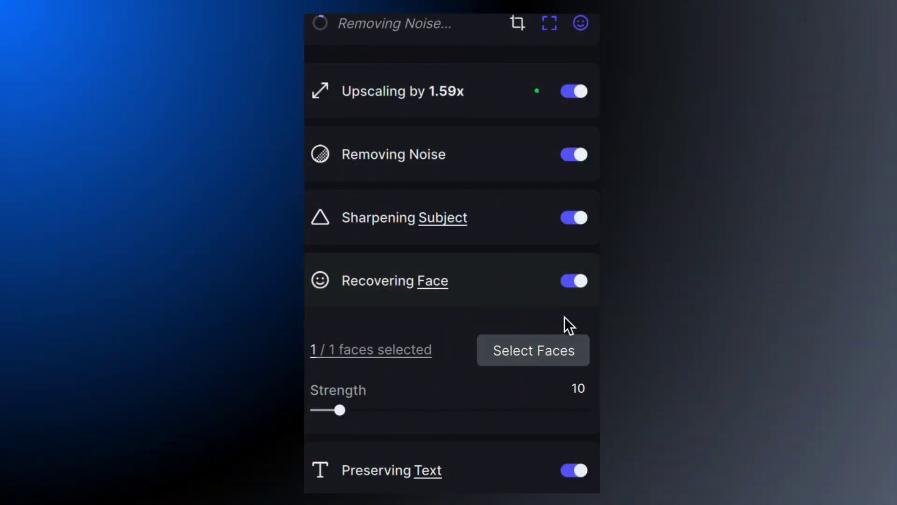
# In Select Faces, deselect all and keep only the In Subject face
pyautogui.click(553, 358)
pyautogui.click(539, 174)
pyautogui.click(409, 167)
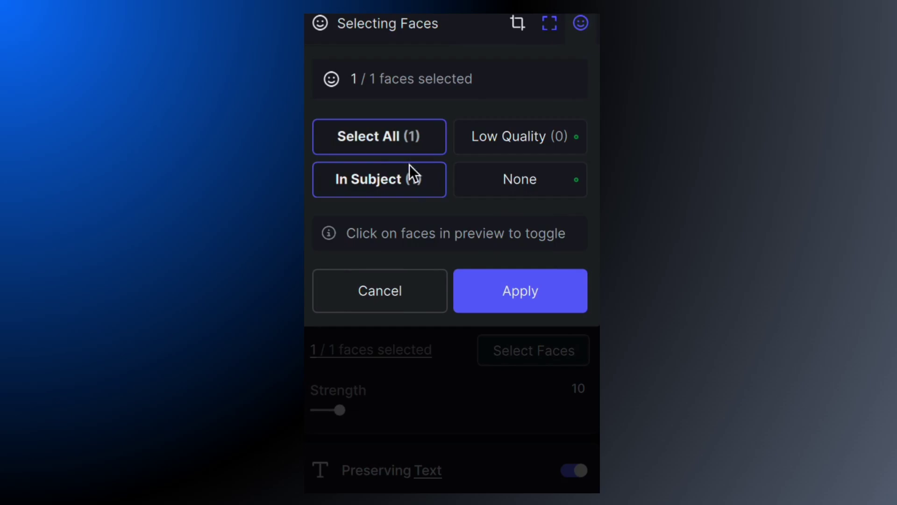
# Apply the face selection, then turn on Adjust Lighting with its adjustment set to 6
pyautogui.click(522, 286)
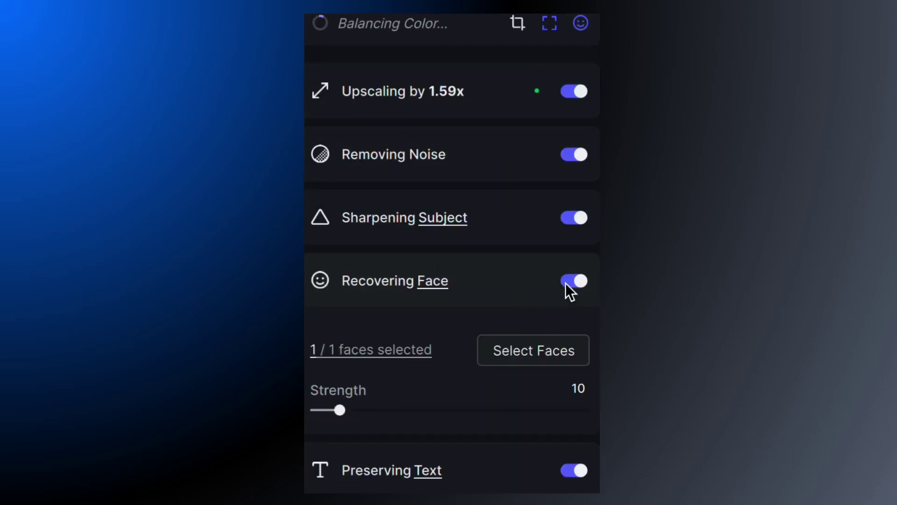
pyautogui.click(567, 282)
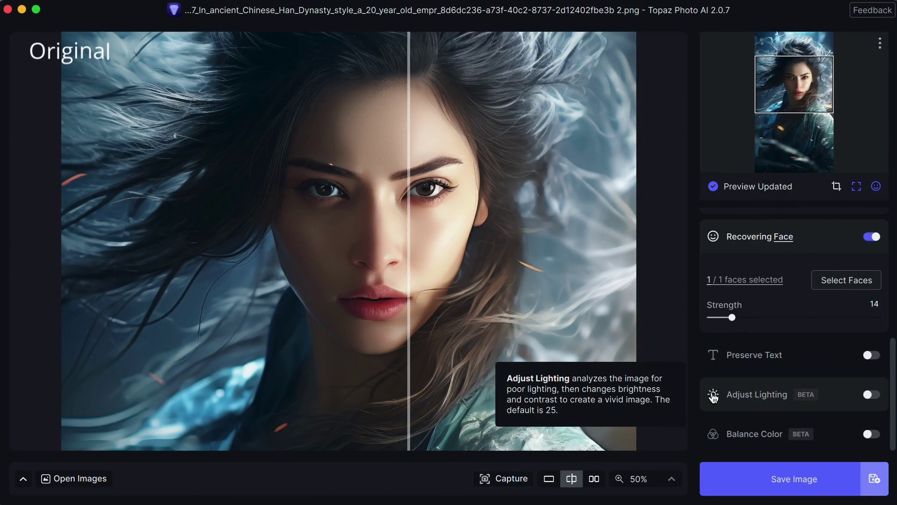
pyautogui.scroll(-3, 835, 409)
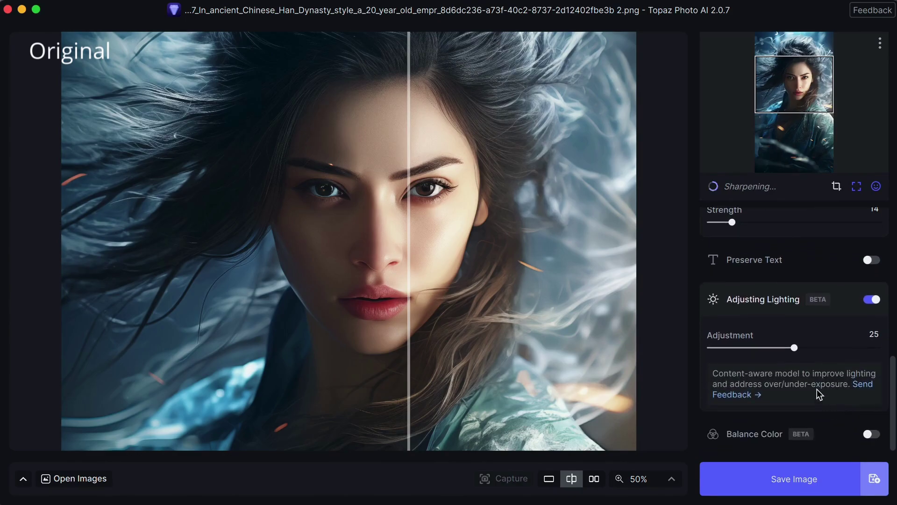
pyautogui.moveTo(409, 282); pyautogui.dragTo(184, 214)
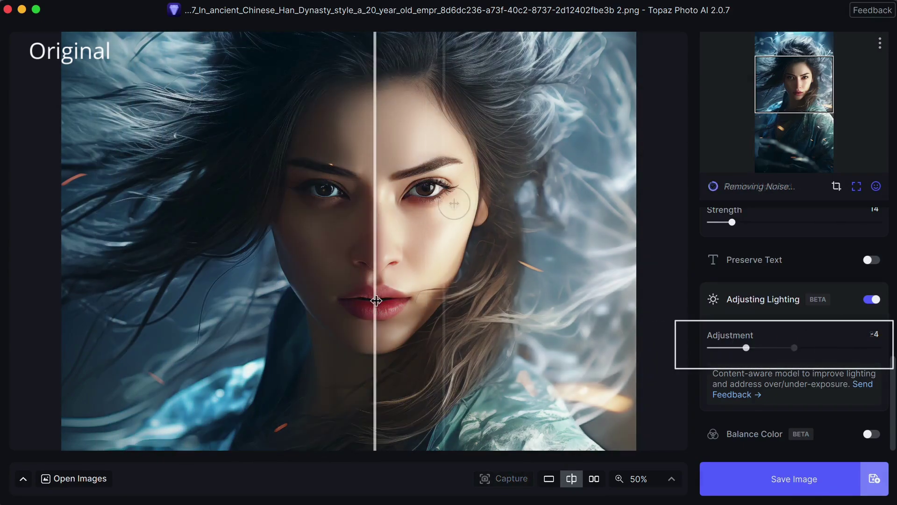
pyautogui.moveTo(376, 300); pyautogui.dragTo(271, 260)
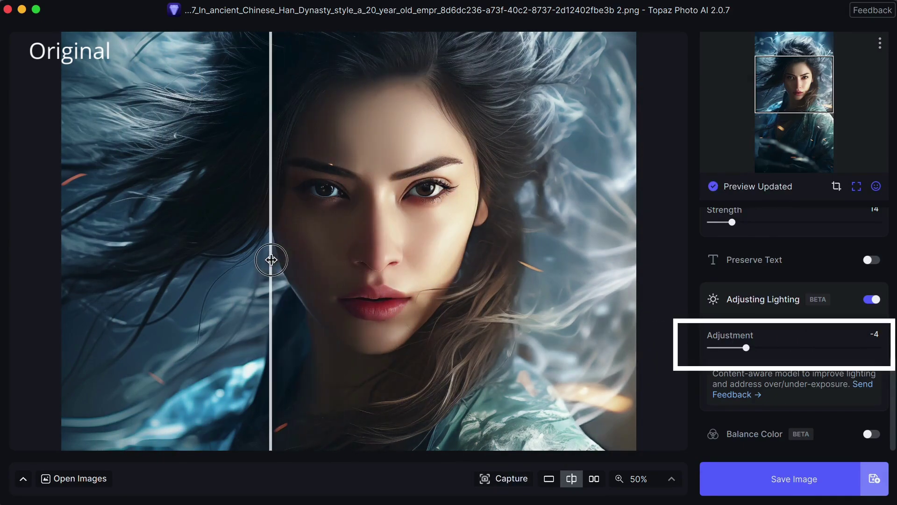
pyautogui.moveTo(363, 247); pyautogui.dragTo(338, 222)
pyautogui.click(763, 348)
pyautogui.moveTo(356, 310); pyautogui.dragTo(264, 327)
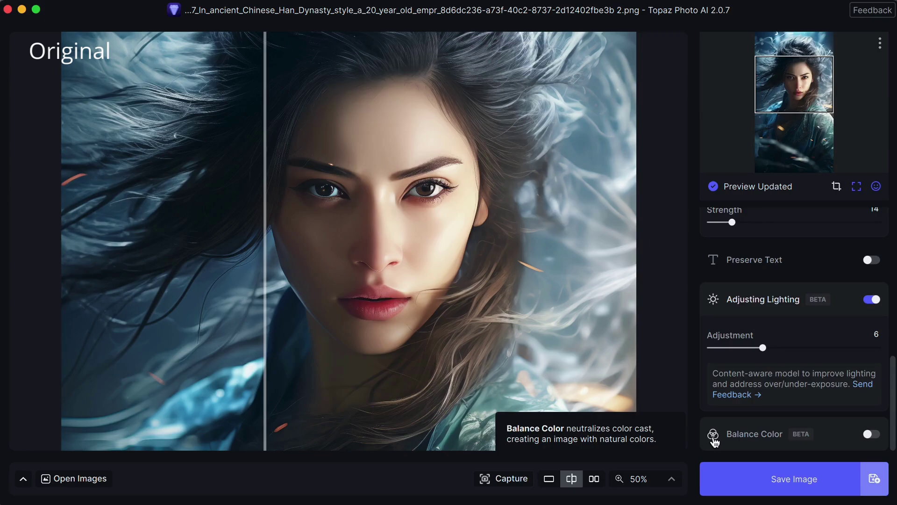
# Turn on Balance Color and cool its Temperature from 50 to 44
pyautogui.click(714, 438)
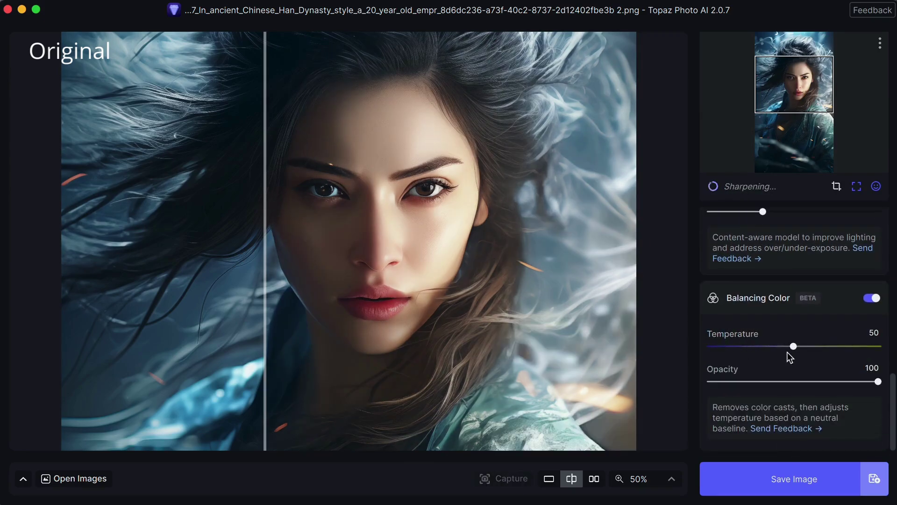
pyautogui.moveTo(265, 260); pyautogui.dragTo(235, 216)
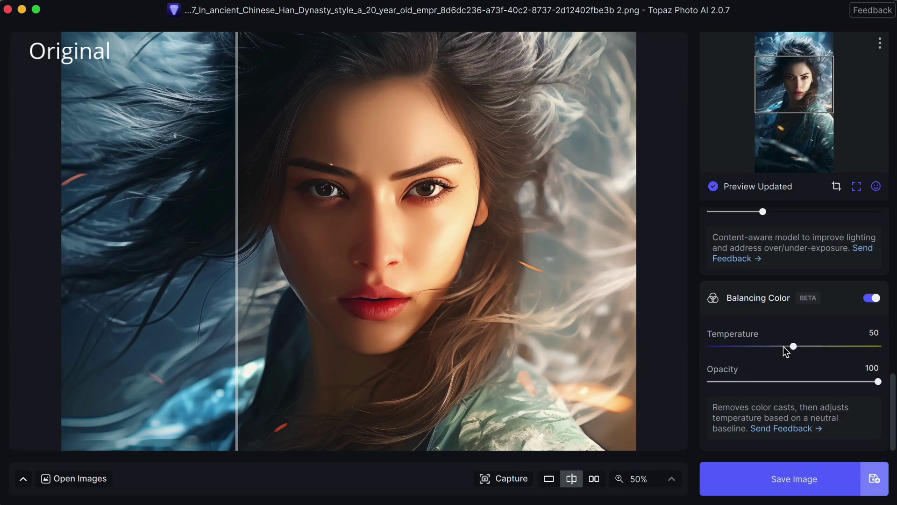
pyautogui.click(784, 346)
pyautogui.moveTo(236, 310); pyautogui.dragTo(292, 254)
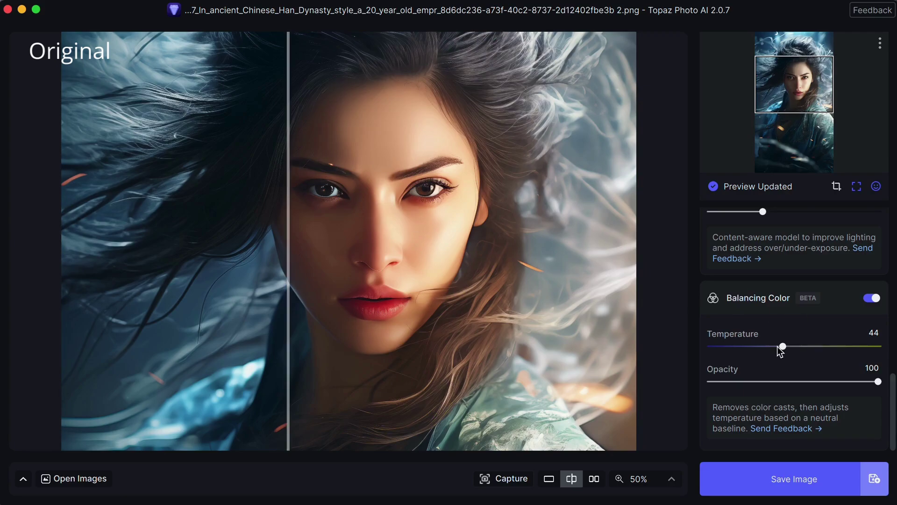
pyautogui.click(777, 346)
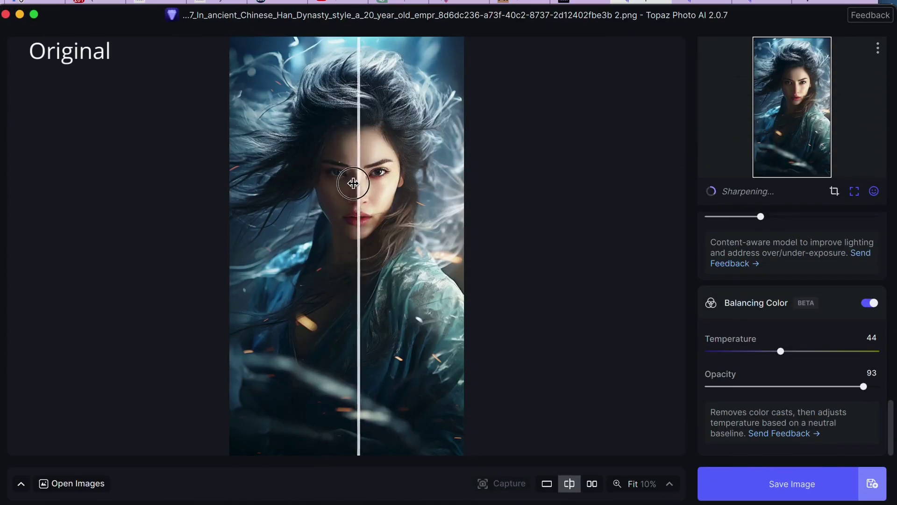
# Raise Balance Color opacity to 100 and compare hair detail in the 2x High Fidelity upscale
pyautogui.moveTo(353, 182); pyautogui.dragTo(351, 180)
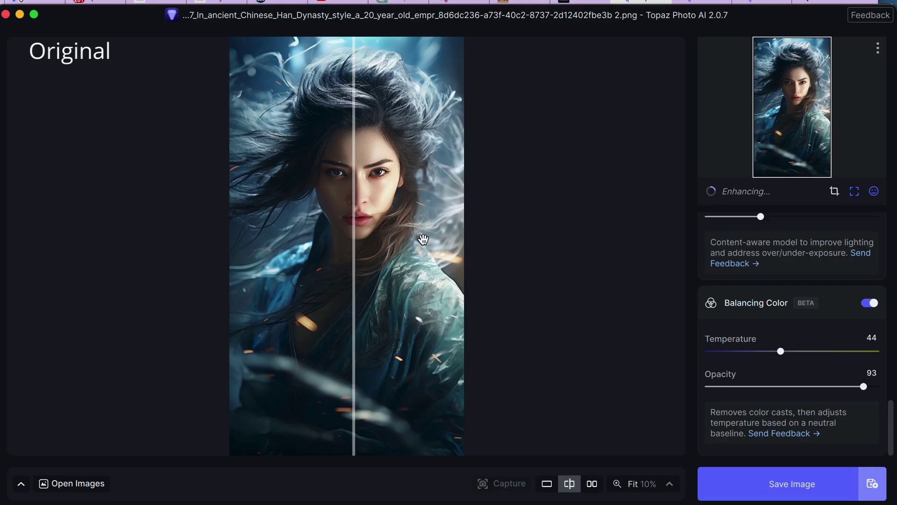
pyautogui.moveTo(758, 195)
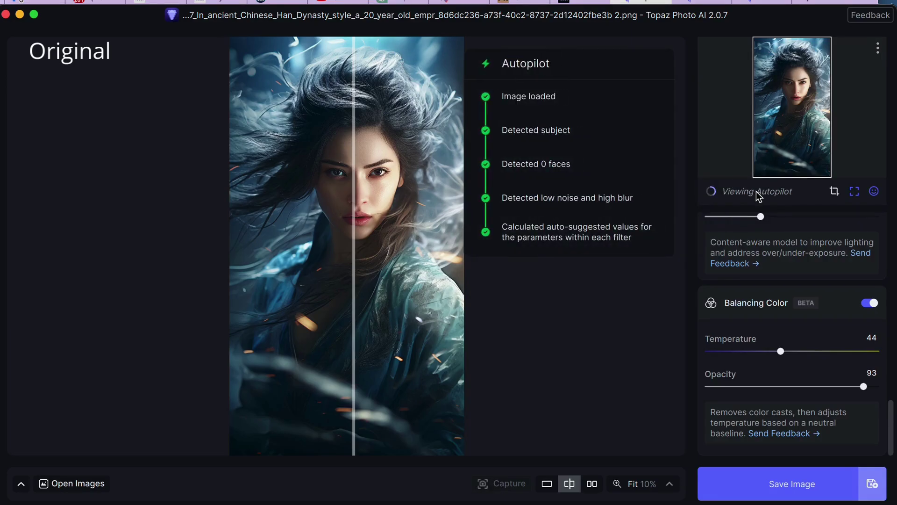
pyautogui.moveTo(380, 214); pyautogui.dragTo(299, 180)
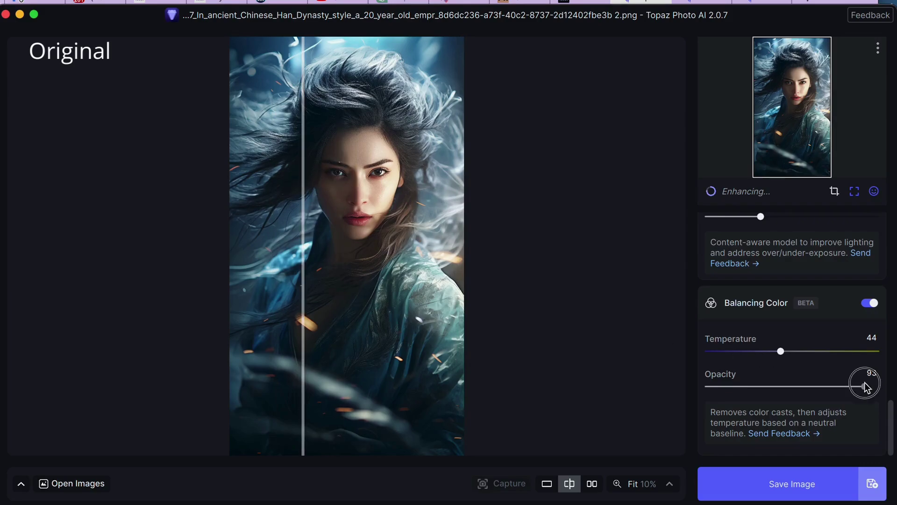
pyautogui.moveTo(866, 387); pyautogui.dragTo(876, 387)
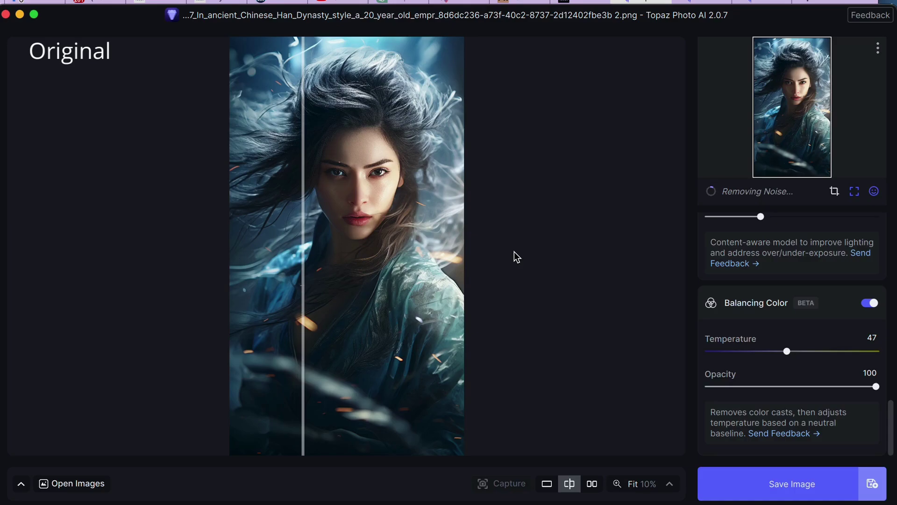
pyautogui.scroll(10, 762, 324)
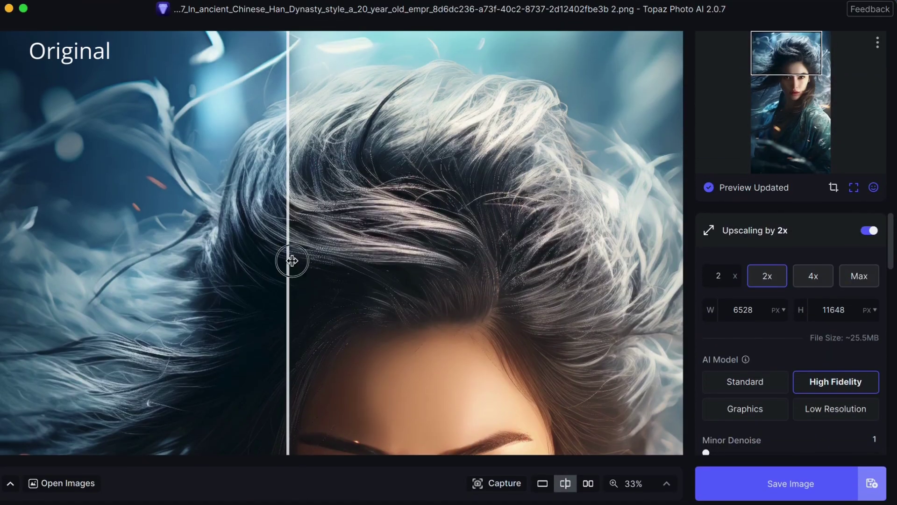
pyautogui.moveTo(290, 261); pyautogui.dragTo(352, 228)
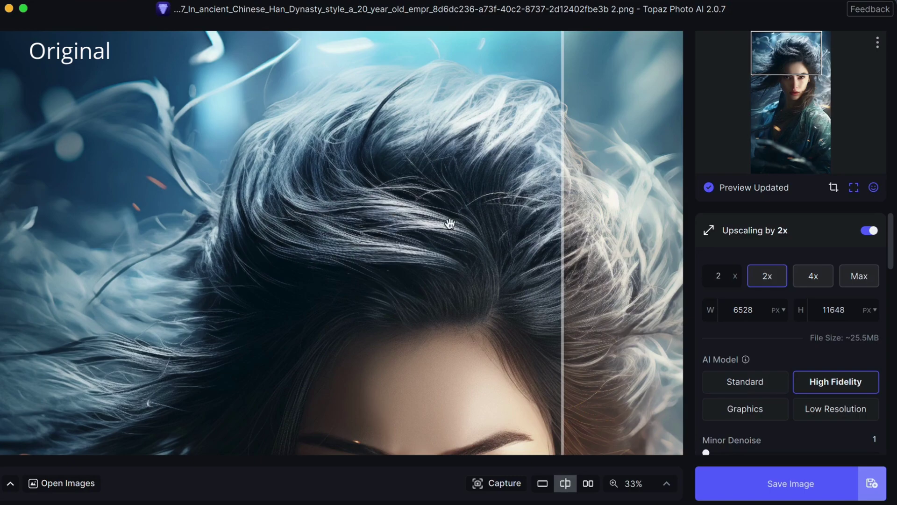
pyautogui.moveTo(449, 224); pyautogui.dragTo(216, 248)
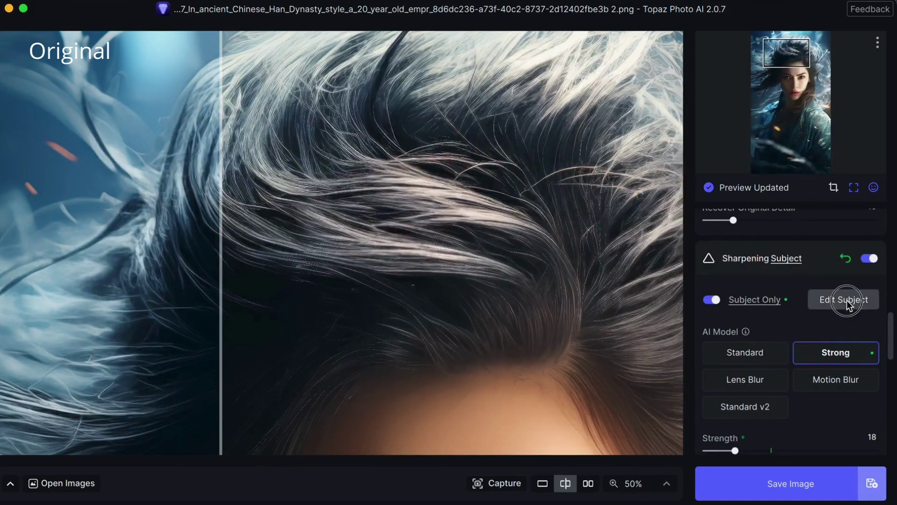
# Fit the image in view and subtract the hair from the subject mask using a Large brush
pyautogui.click(837, 299)
pyautogui.click(633, 483)
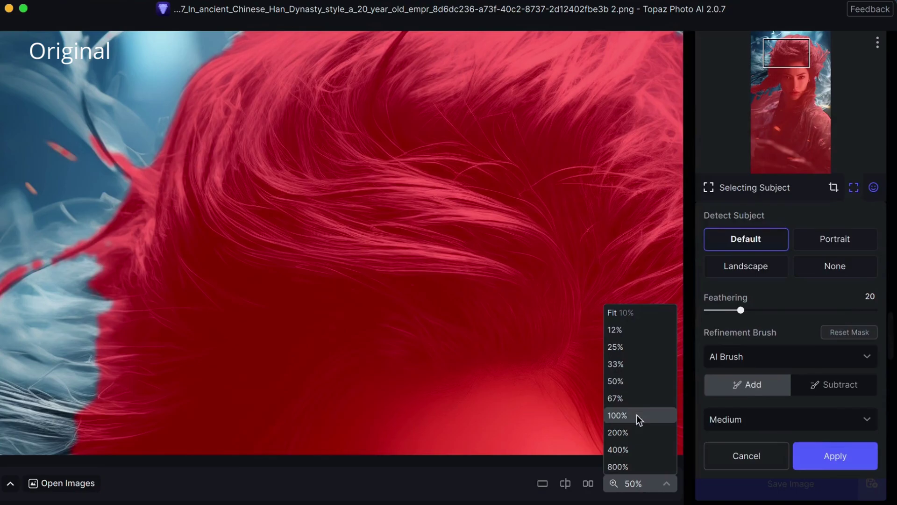
pyautogui.click(626, 313)
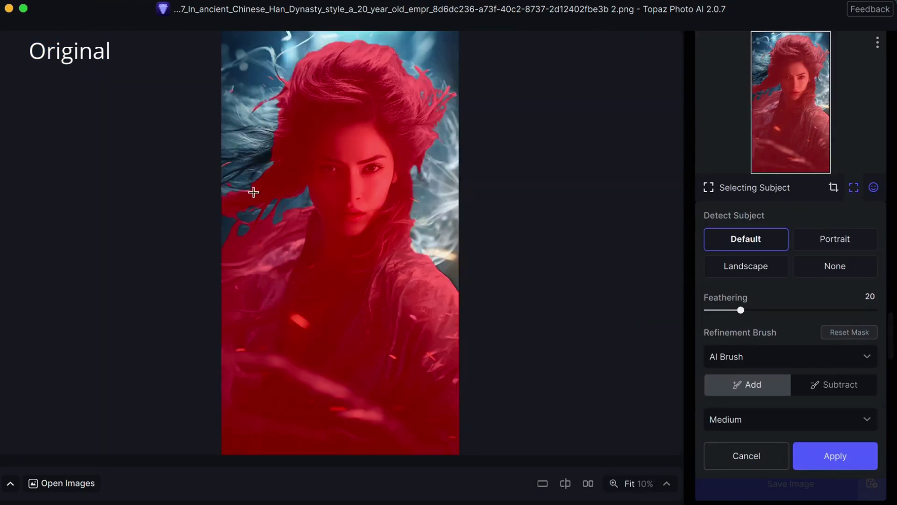
pyautogui.press('alt')
pyautogui.moveTo(250, 192)
pyautogui.mouseDown()
pyautogui.moveTo(232, 196)
pyautogui.moveTo(274, 186)
pyautogui.mouseUp()
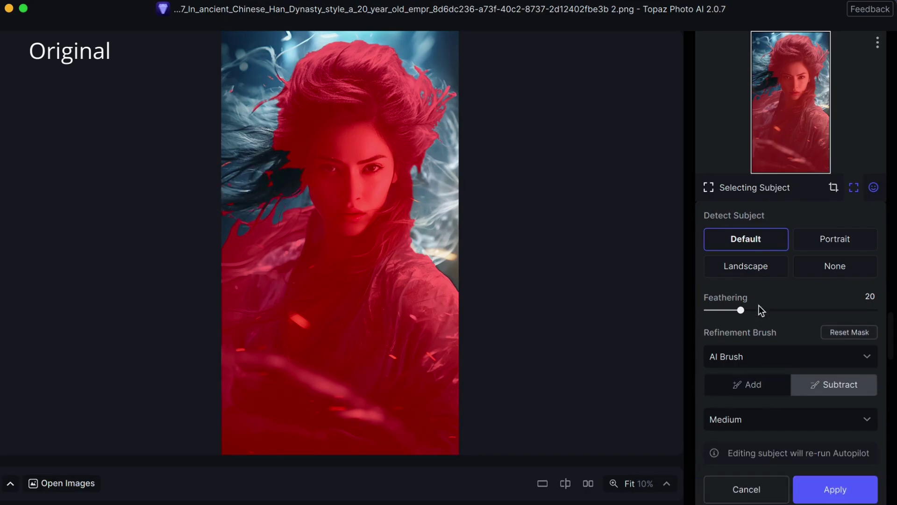
pyautogui.click(802, 419)
pyautogui.click(784, 395)
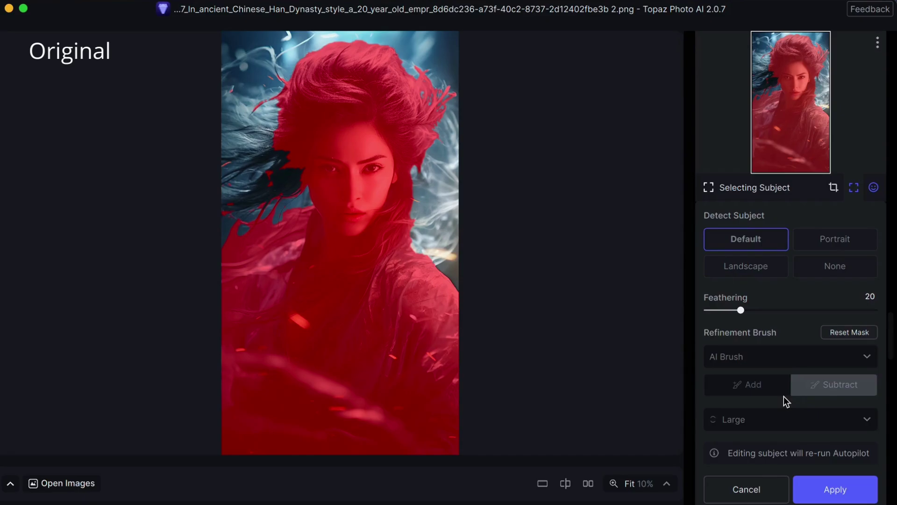
pyautogui.moveTo(273, 133)
pyautogui.mouseDown()
pyautogui.moveTo(290, 150)
pyautogui.moveTo(262, 182)
pyautogui.moveTo(268, 89)
pyautogui.moveTo(341, 85)
pyautogui.moveTo(326, 105)
pyautogui.mouseUp()
pyautogui.moveTo(300, 207)
pyautogui.mouseDown()
pyautogui.moveTo(304, 140)
pyautogui.moveTo(298, 170)
pyautogui.mouseUp()
pyautogui.moveTo(302, 227)
pyautogui.mouseDown()
pyautogui.moveTo(256, 246)
pyautogui.moveTo(290, 211)
pyautogui.moveTo(234, 264)
pyautogui.moveTo(300, 233)
pyautogui.mouseUp()
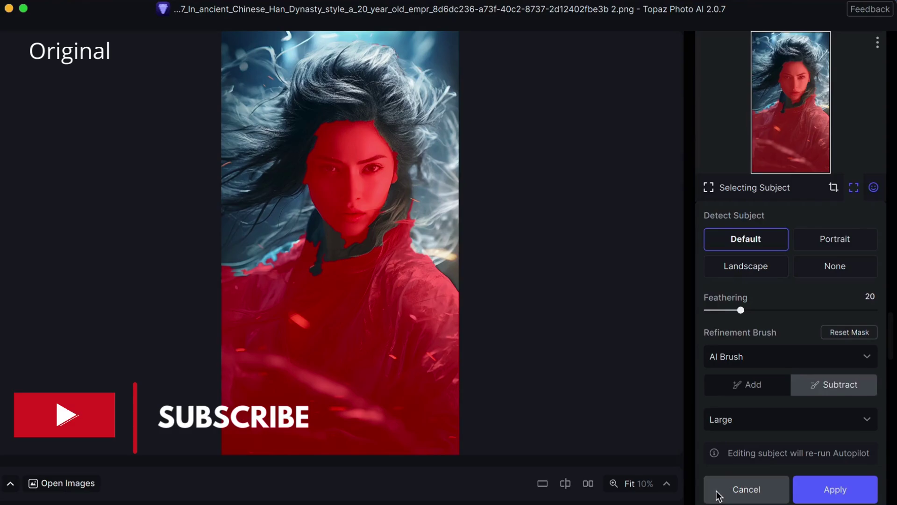
# Zoom to 67%, apply the edited subject mask, and compare the hair before and after
pyautogui.click(638, 483)
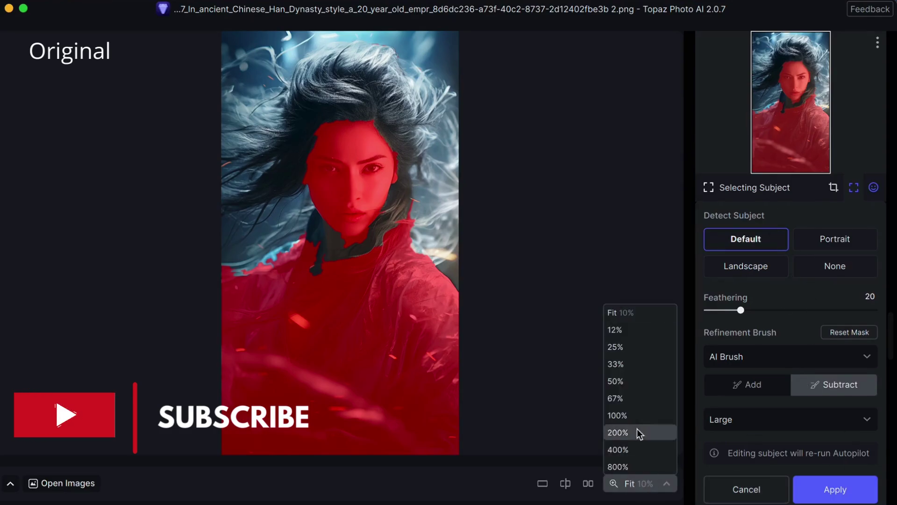
pyautogui.click(633, 402)
pyautogui.click(781, 99)
pyautogui.click(835, 490)
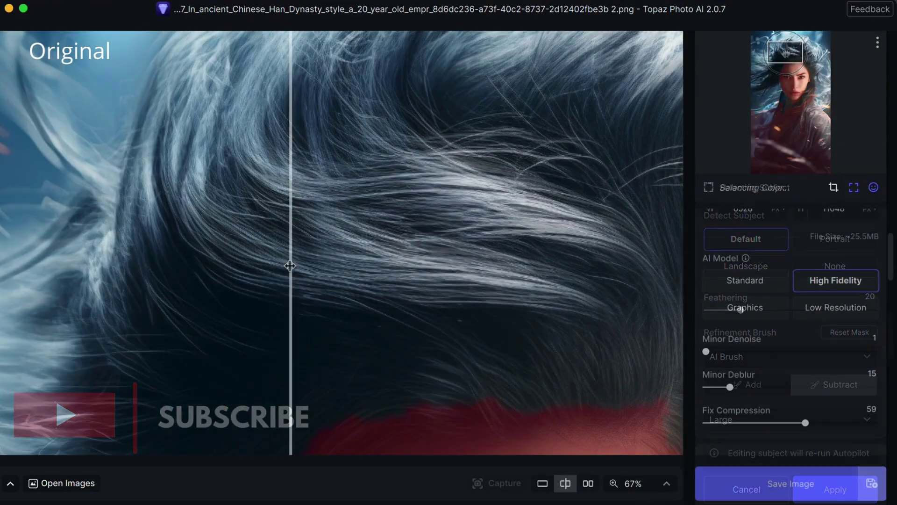
pyautogui.moveTo(291, 325); pyautogui.dragTo(285, 243)
pyautogui.moveTo(286, 286); pyautogui.dragTo(227, 290)
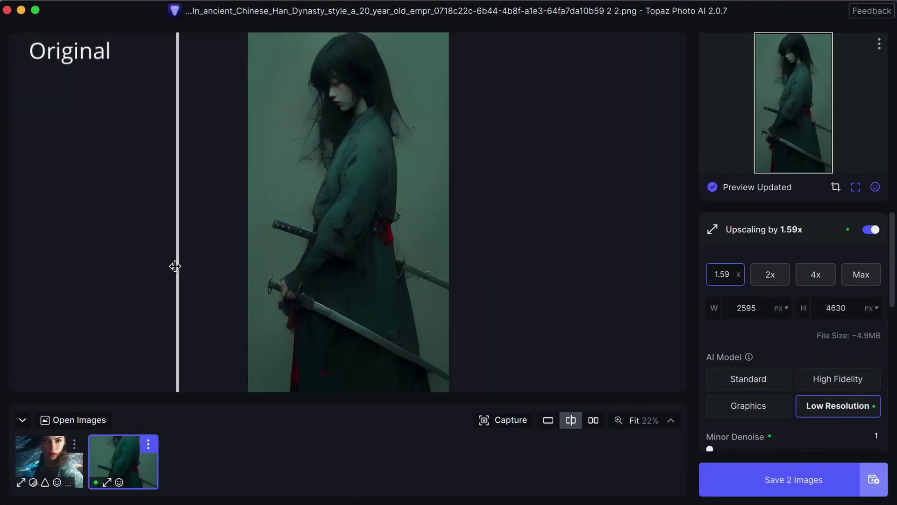
# Compare the 1.59x upscaled swordswoman artwork against its original with the split-view divider
pyautogui.moveTo(177, 265); pyautogui.dragTo(223, 201)
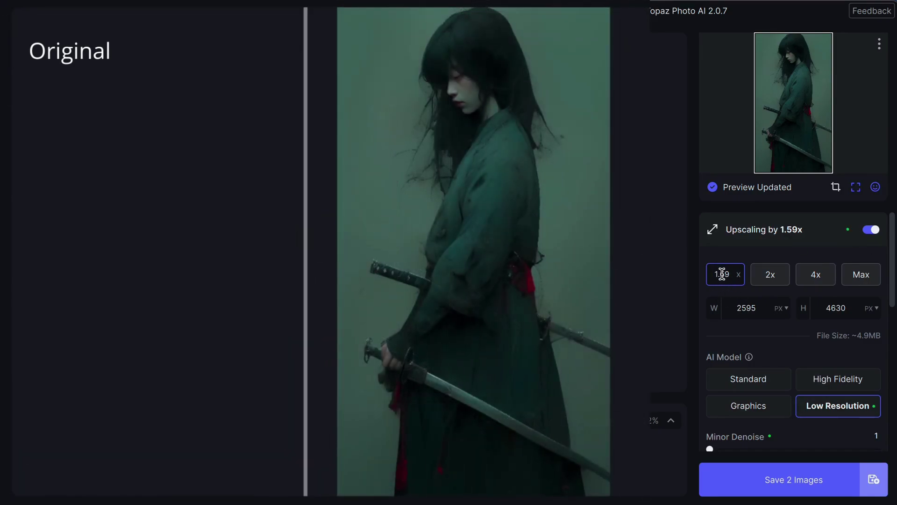
pyautogui.moveTo(306, 271); pyautogui.dragTo(290, 229)
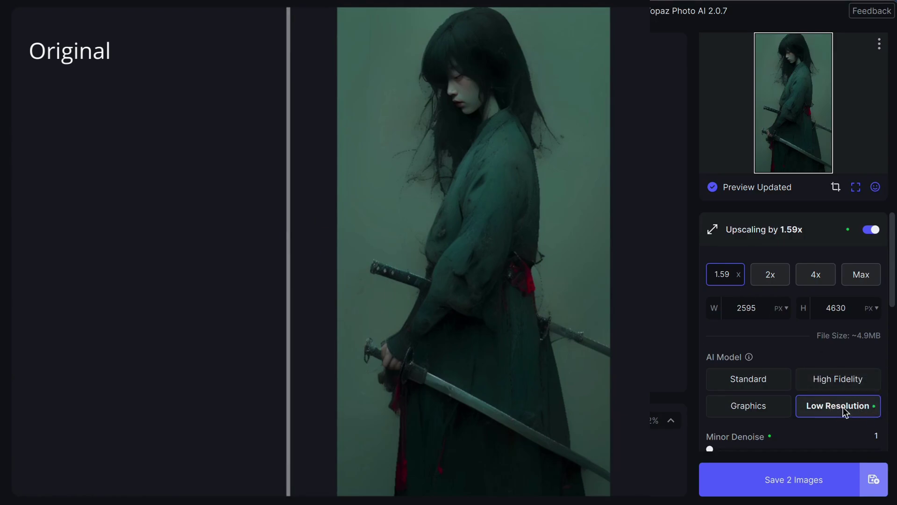
pyautogui.moveTo(287, 154); pyautogui.dragTo(304, 131)
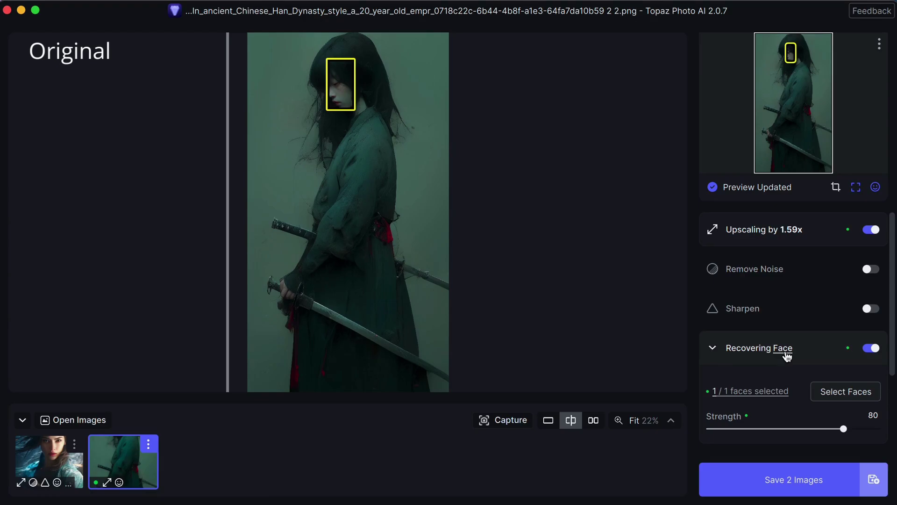
pyautogui.scroll(-2, 788, 356)
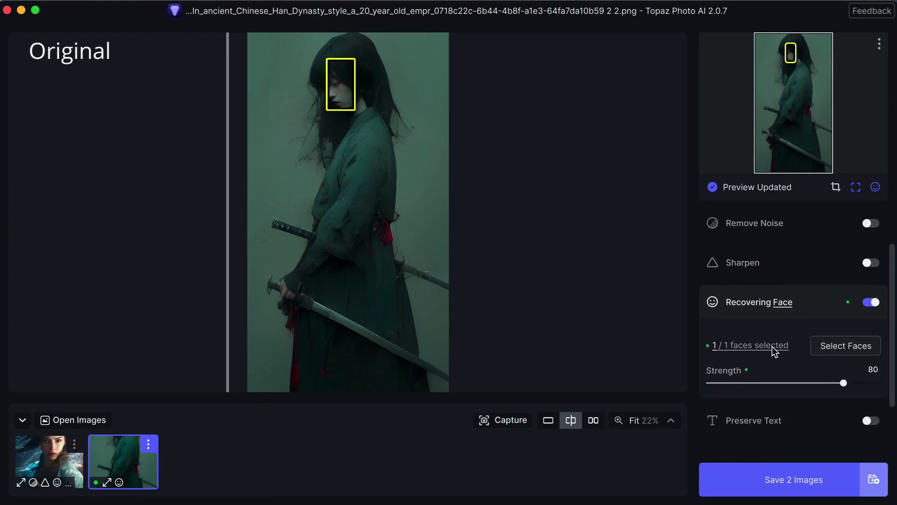
pyautogui.click(666, 422)
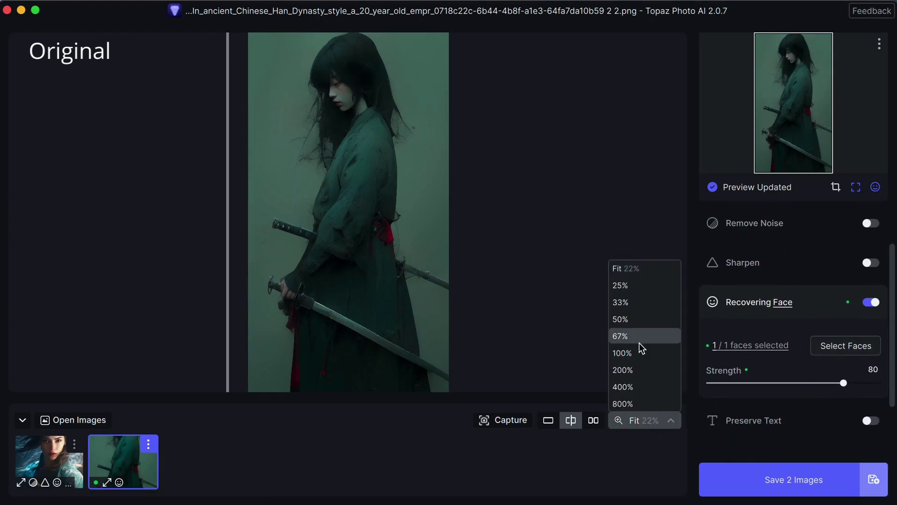
pyautogui.click(639, 349)
pyautogui.moveTo(797, 100); pyautogui.dragTo(796, 51)
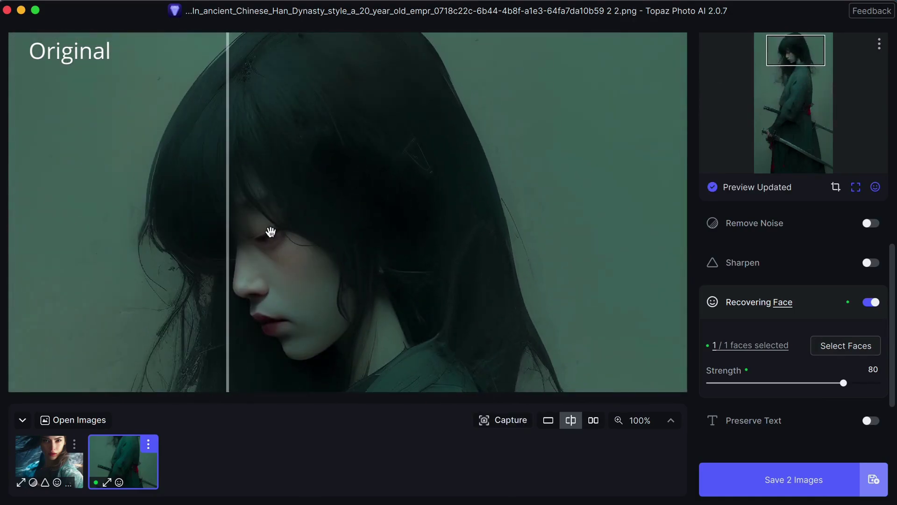
pyautogui.moveTo(227, 224); pyautogui.dragTo(307, 214)
pyautogui.click(668, 420)
pyautogui.click(640, 368)
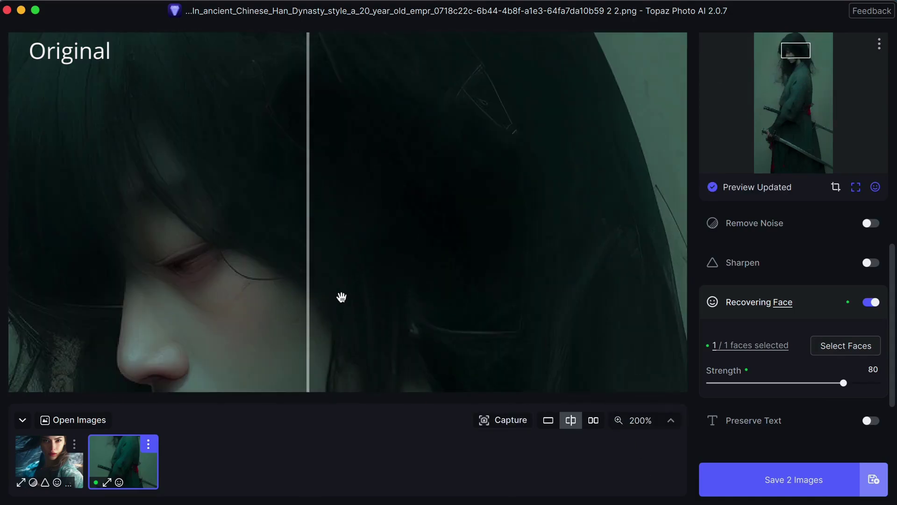
pyautogui.moveTo(340, 296); pyautogui.dragTo(521, 200)
pyautogui.moveTo(307, 206); pyautogui.dragTo(130, 205)
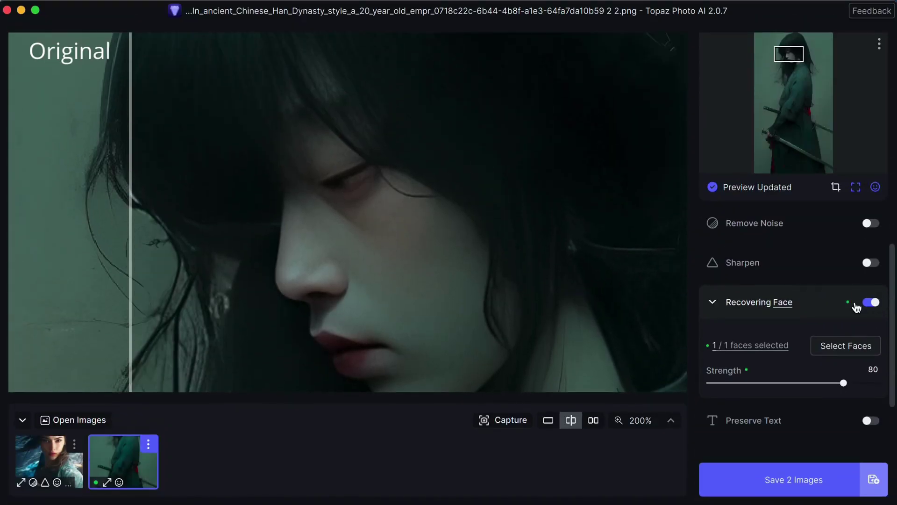
# Turn on Normal noise removal and compare the denoised face with the original
pyautogui.click(713, 225)
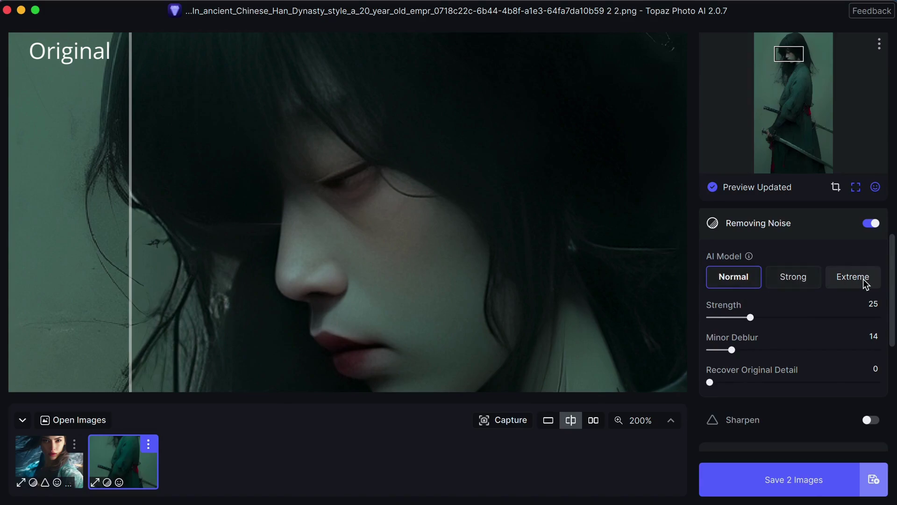
pyautogui.moveTo(129, 220); pyautogui.dragTo(243, 202)
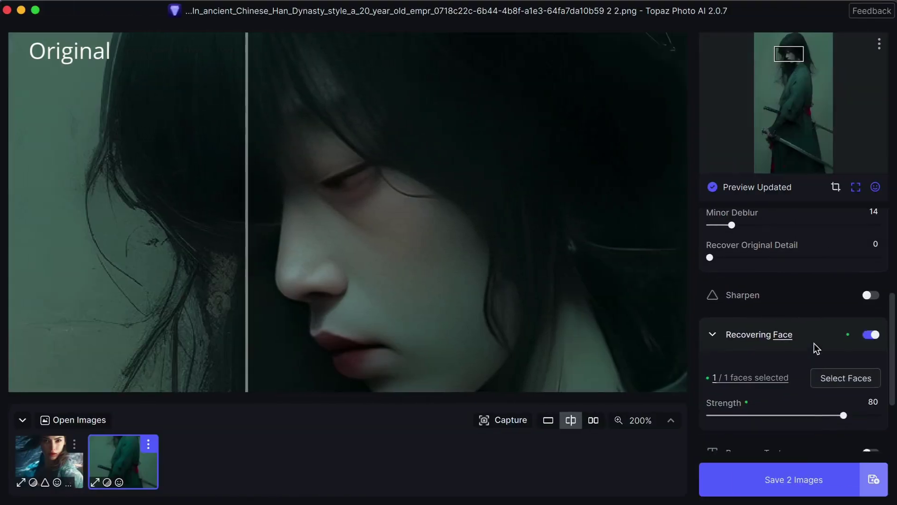
pyautogui.scroll(1, 814, 343)
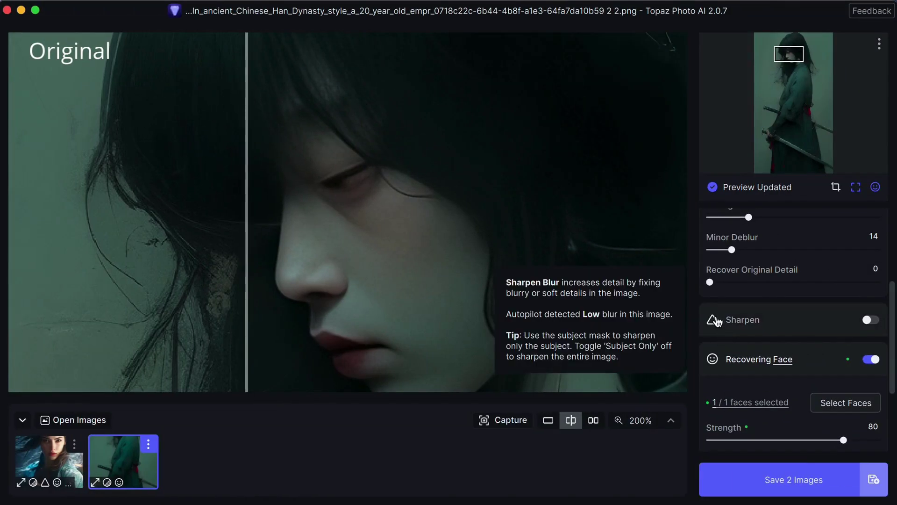
# Enable Standard v2 subject-only sharpening and zoom to 200% on the face
pyautogui.click(715, 321)
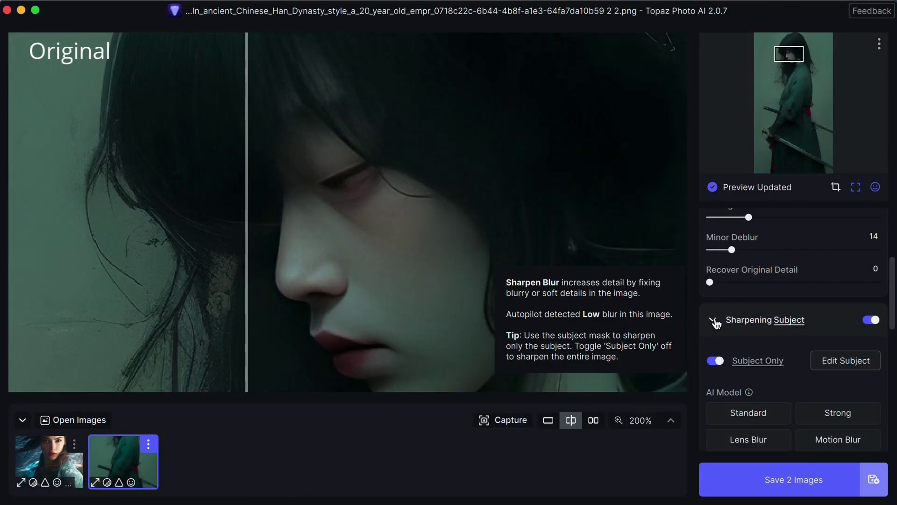
pyautogui.scroll(-3, 809, 396)
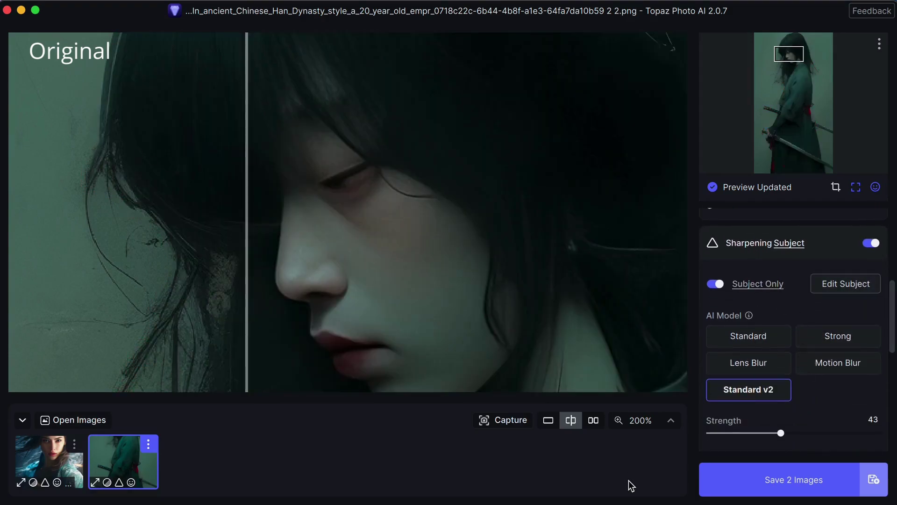
pyautogui.click(642, 420)
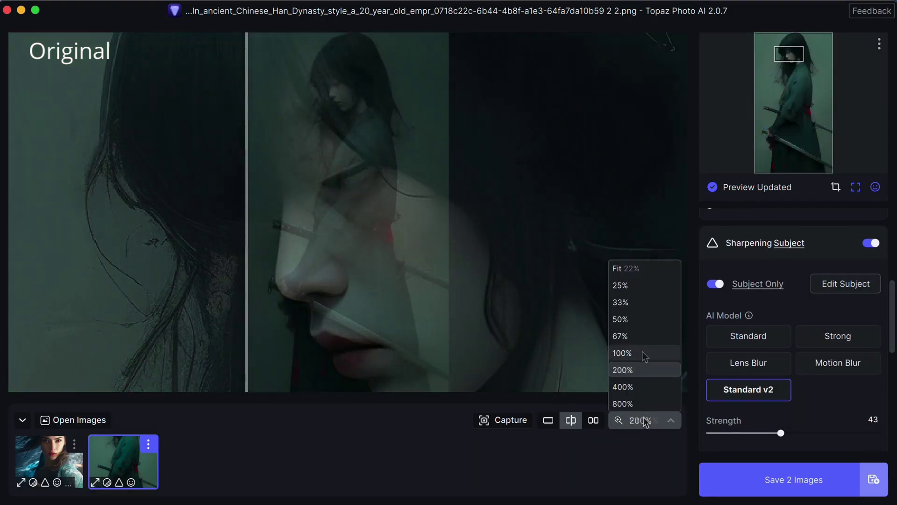
pyautogui.click(644, 421)
pyautogui.moveTo(745, 103); pyautogui.dragTo(789, 58)
# Compare the sharpened face with the original, fit the image, then return to 200%
pyautogui.moveTo(245, 227); pyautogui.dragTo(299, 202)
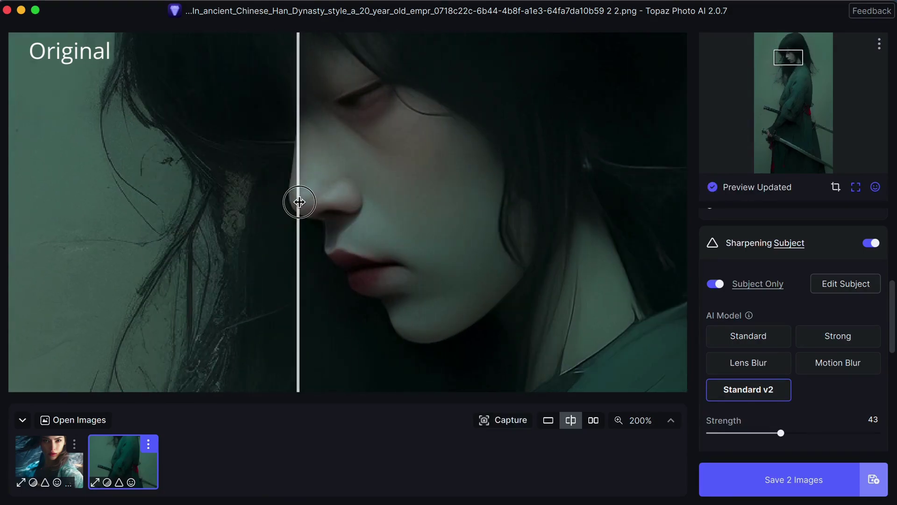
pyautogui.press('super+0')
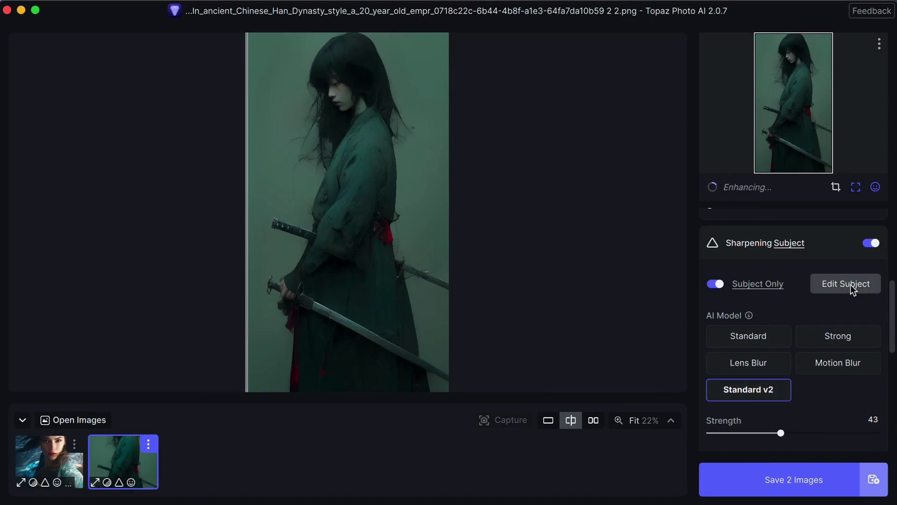
pyautogui.moveTo(769, 285)
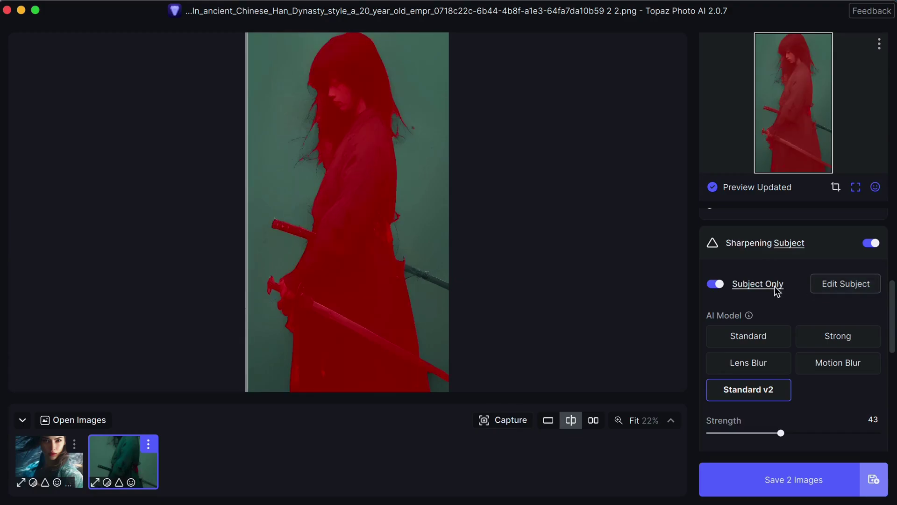
pyautogui.click(654, 423)
pyautogui.scroll(-5, 804, 369)
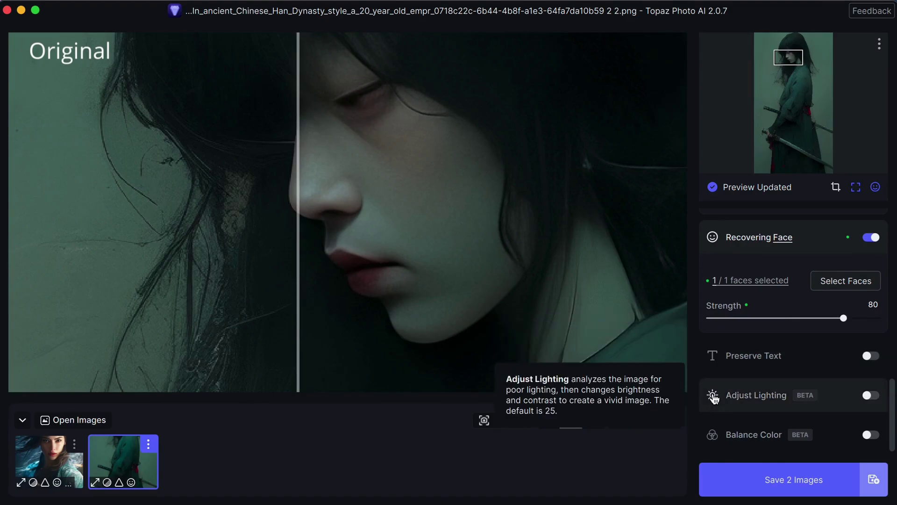
# Turn on Adjust Lighting and compare the relit face with the original at fit view
pyautogui.click(713, 396)
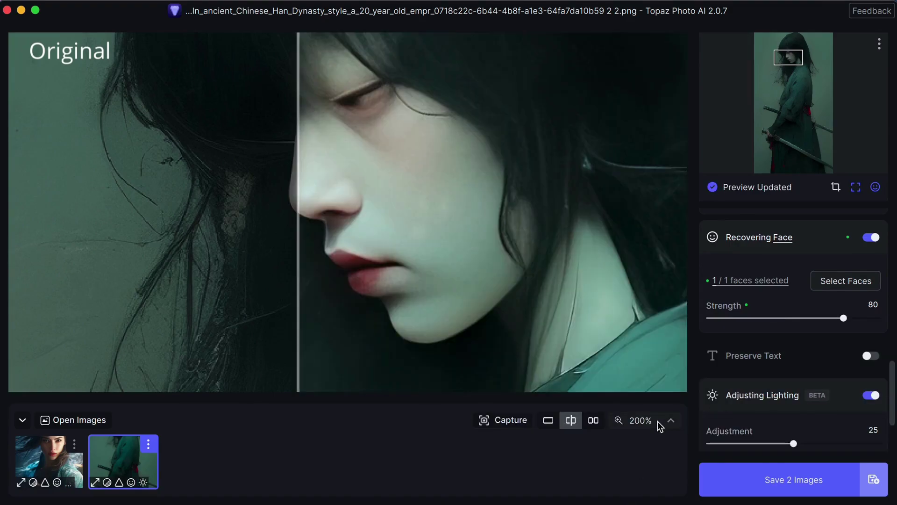
pyautogui.moveTo(299, 262); pyautogui.dragTo(195, 150)
pyautogui.click(640, 420)
pyautogui.click(626, 268)
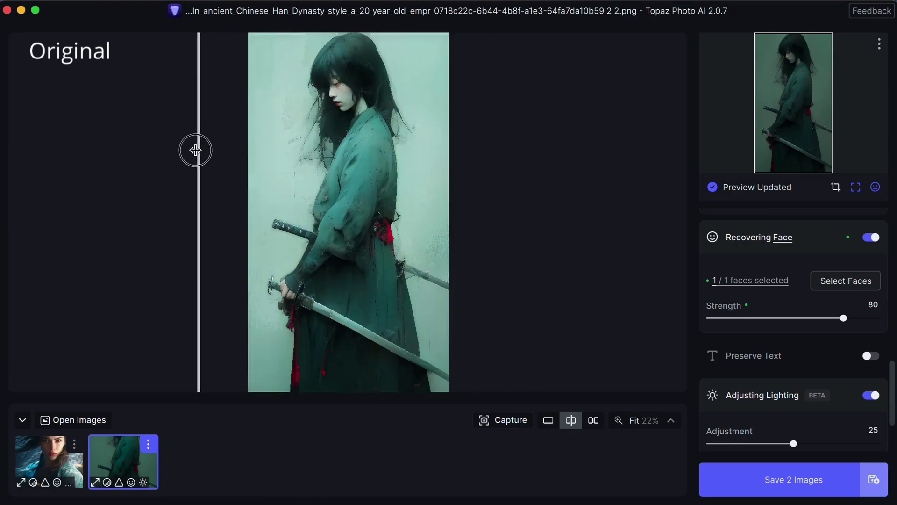
# Lower the lighting Adjustment from 25 to 18 and compare against the original
pyautogui.scroll(-3, 801, 335)
pyautogui.click(783, 373)
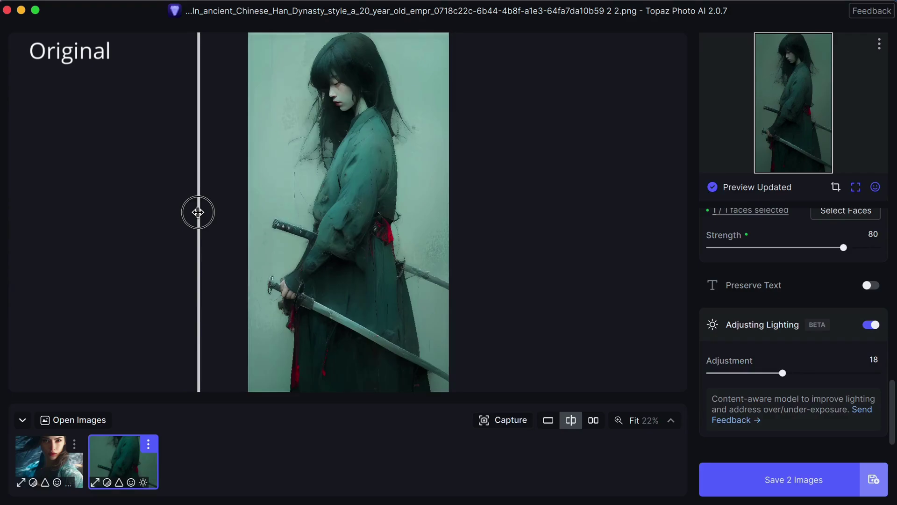
pyautogui.moveTo(199, 211); pyautogui.dragTo(213, 147)
pyautogui.scroll(-1, 778, 315)
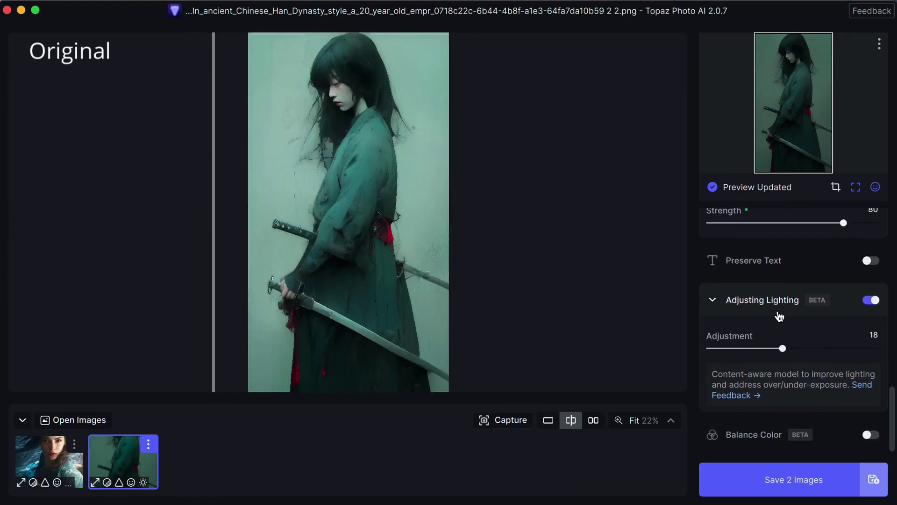
# Turn on Balance Color and cool the Temperature from 50 to 44, then 41
pyautogui.click(711, 432)
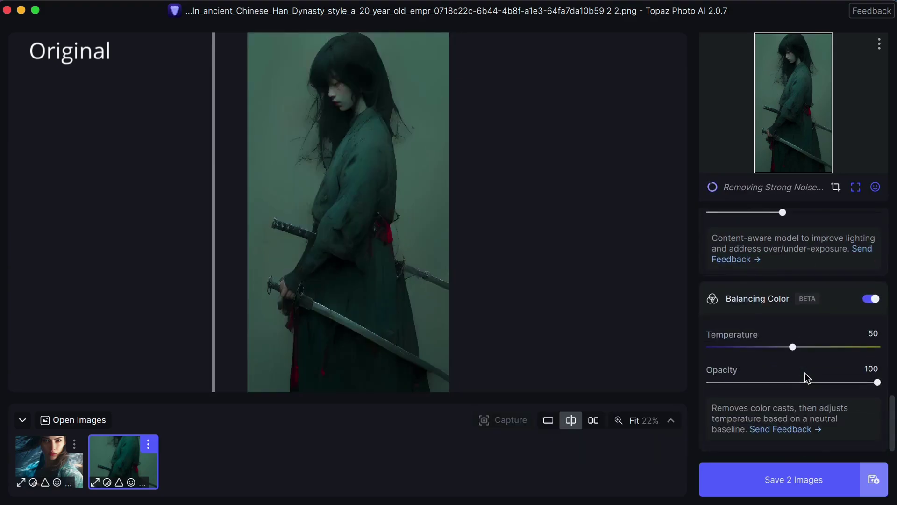
pyautogui.moveTo(216, 304); pyautogui.dragTo(222, 263)
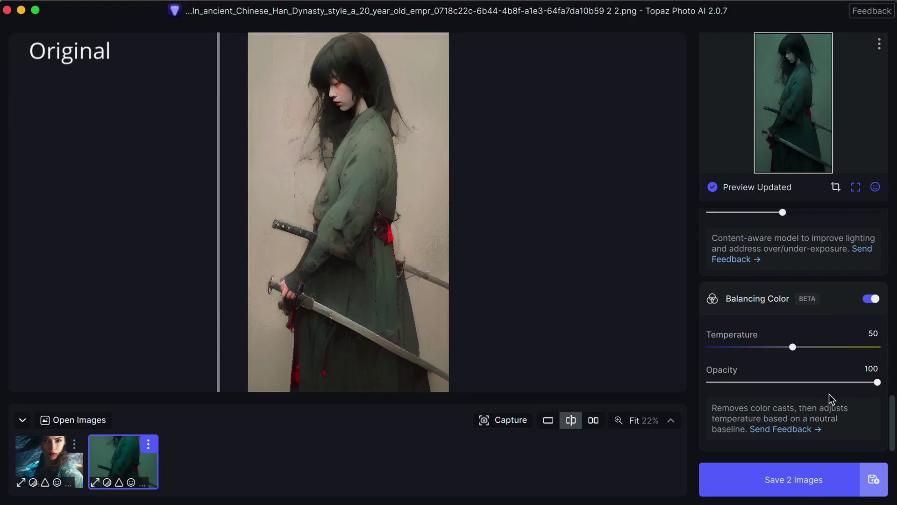
pyautogui.click(783, 347)
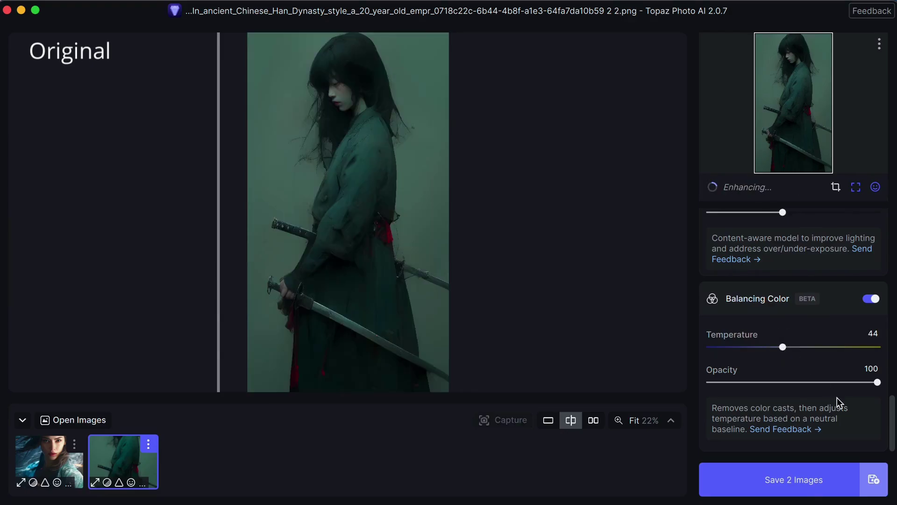
pyautogui.moveTo(217, 264); pyautogui.dragTo(233, 186)
pyautogui.click(777, 347)
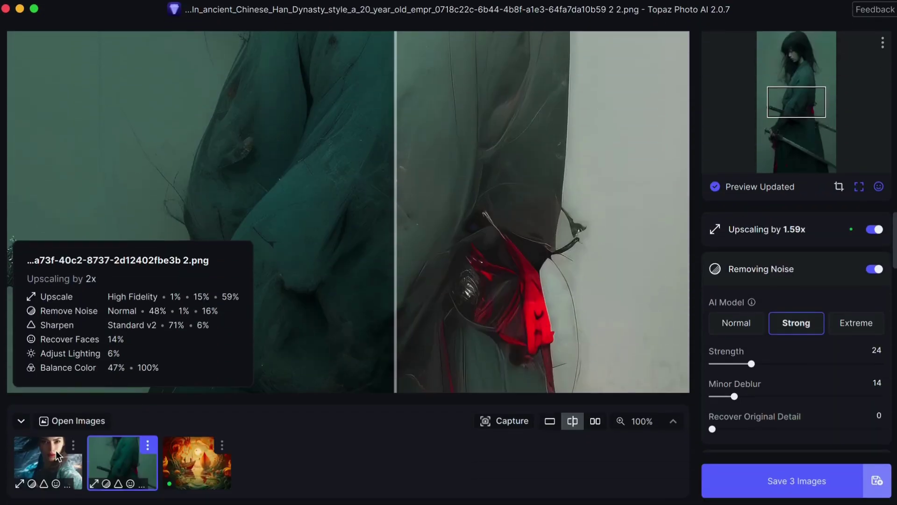
# Bring up the Basquiat/Warhol-style portrait with subject-only Standard v2 sharpening at 38
pyautogui.moveTo(133, 460)
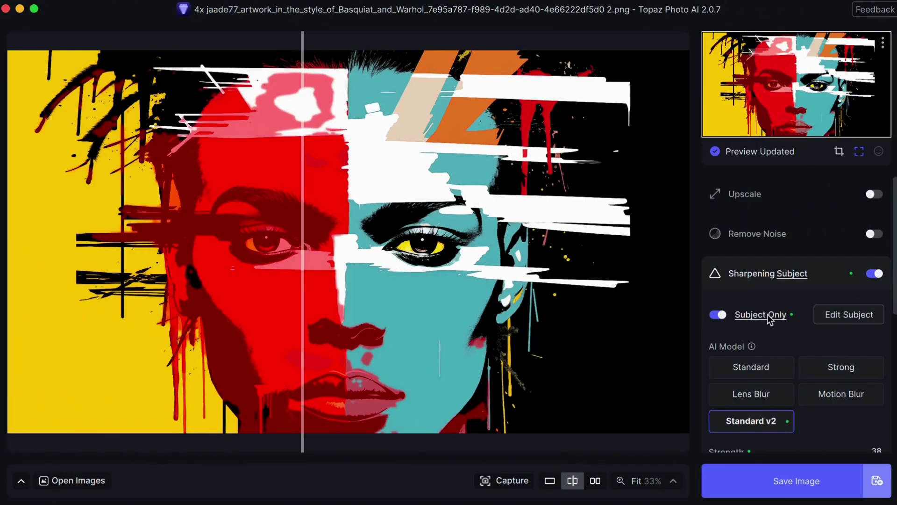
# Paint the upper face and right cheek into the subject mask with AI Brush Add, then apply
pyautogui.click(767, 314)
pyautogui.click(753, 347)
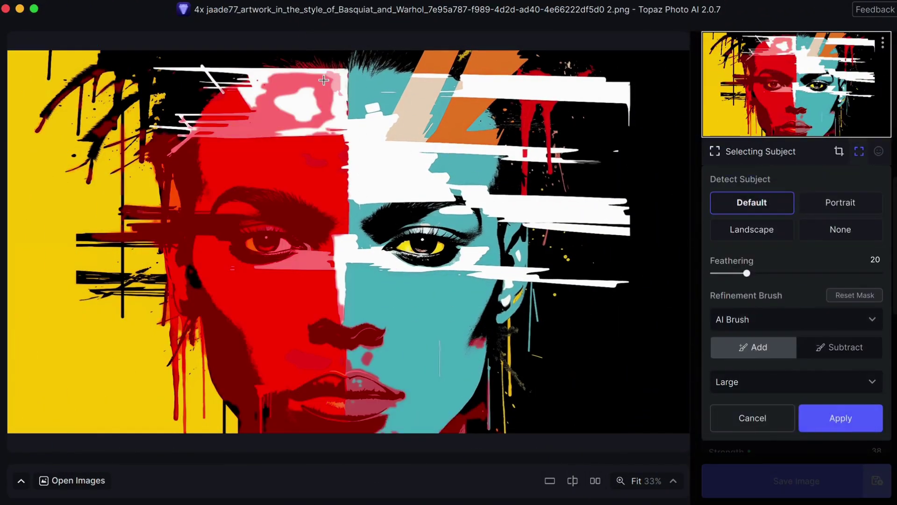
pyautogui.moveTo(331, 83)
pyautogui.mouseDown()
pyautogui.moveTo(417, 78)
pyautogui.moveTo(362, 96)
pyautogui.moveTo(361, 147)
pyautogui.moveTo(415, 193)
pyautogui.moveTo(369, 202)
pyautogui.moveTo(353, 113)
pyautogui.moveTo(480, 158)
pyautogui.moveTo(447, 162)
pyautogui.moveTo(464, 197)
pyautogui.moveTo(324, 263)
pyautogui.moveTo(365, 332)
pyautogui.moveTo(361, 345)
pyautogui.moveTo(440, 339)
pyautogui.moveTo(475, 307)
pyautogui.moveTo(399, 418)
pyautogui.moveTo(473, 379)
pyautogui.moveTo(449, 370)
pyautogui.moveTo(374, 421)
pyautogui.moveTo(391, 422)
pyautogui.moveTo(331, 262)
pyautogui.moveTo(347, 235)
pyautogui.moveTo(374, 323)
pyautogui.moveTo(464, 240)
pyautogui.mouseUp()
pyautogui.click(841, 418)
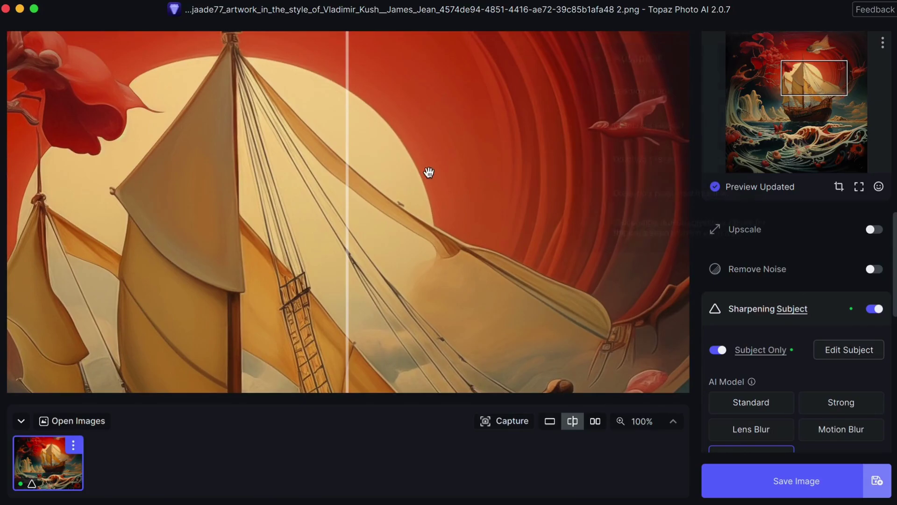
# Inspect the fish at the top of the ship artwork against the original
pyautogui.moveTo(427, 175); pyautogui.dragTo(407, 272)
pyautogui.click(526, 189)
pyautogui.moveTo(526, 189); pyautogui.dragTo(563, 188)
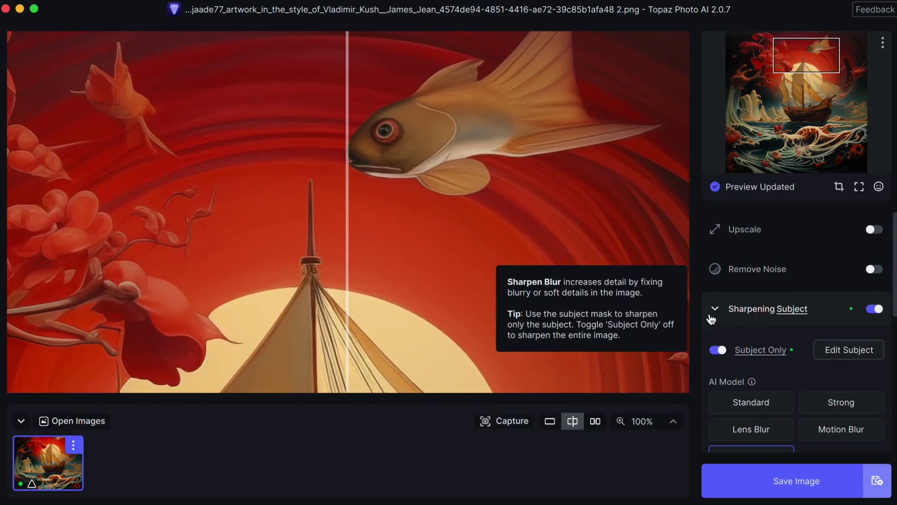
pyautogui.click(712, 310)
pyautogui.moveTo(461, 131); pyautogui.dragTo(278, 154)
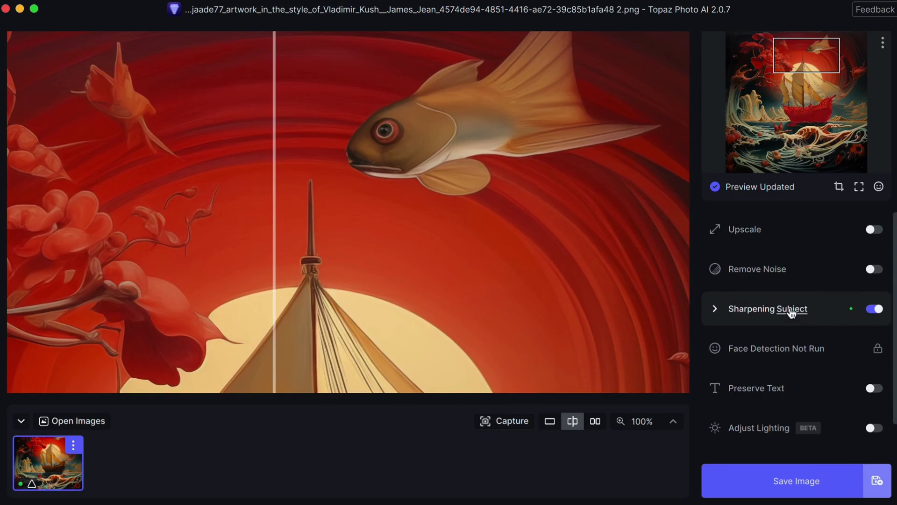
# Compare the ship hull and fish with the original under Extreme noise removal at strength 23
pyautogui.moveTo(804, 64); pyautogui.dragTo(802, 119)
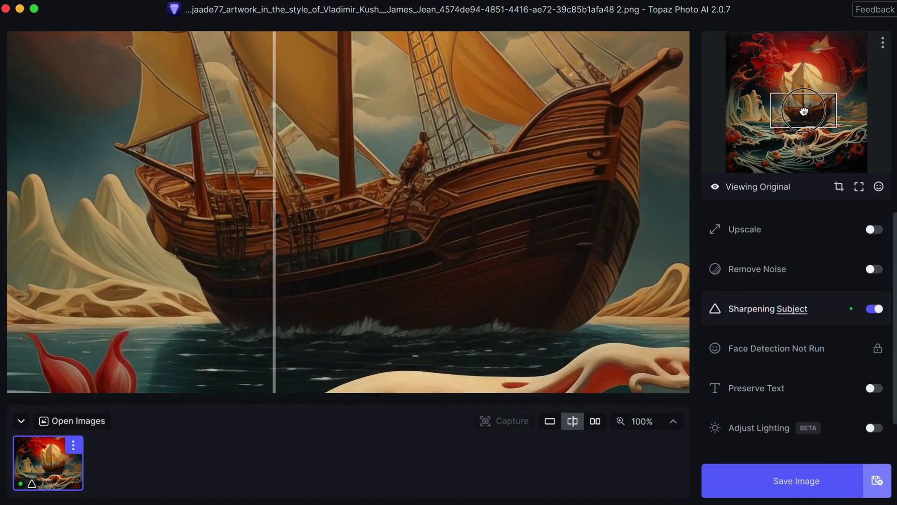
pyautogui.moveTo(788, 312)
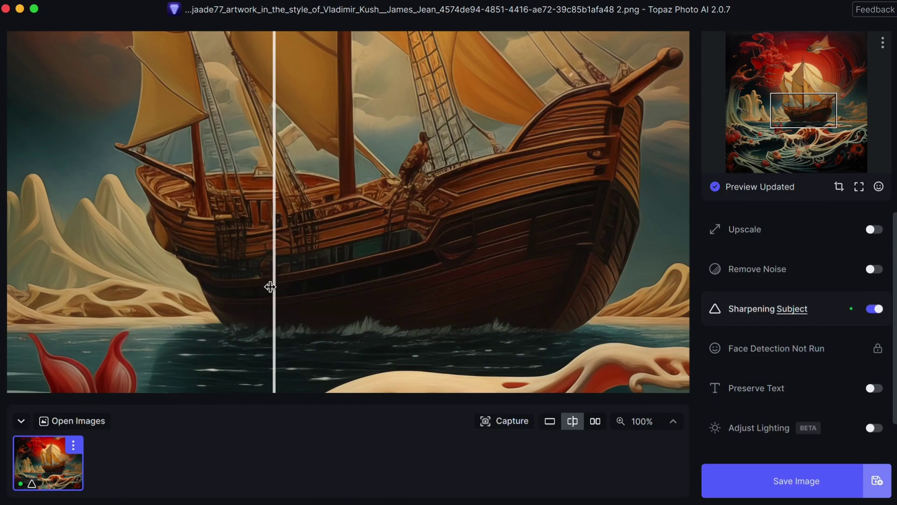
pyautogui.moveTo(273, 286); pyautogui.dragTo(389, 152)
pyautogui.scroll(-3, 860, 332)
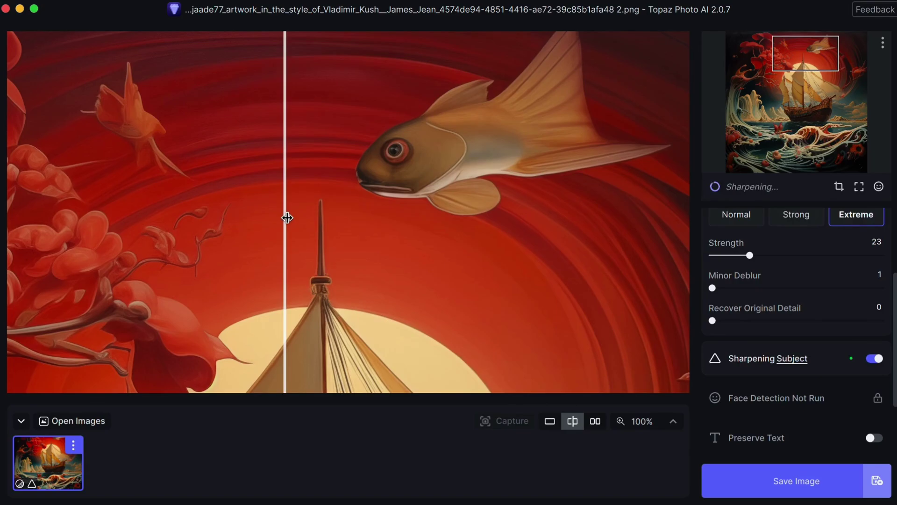
pyautogui.moveTo(425, 167); pyautogui.dragTo(226, 236)
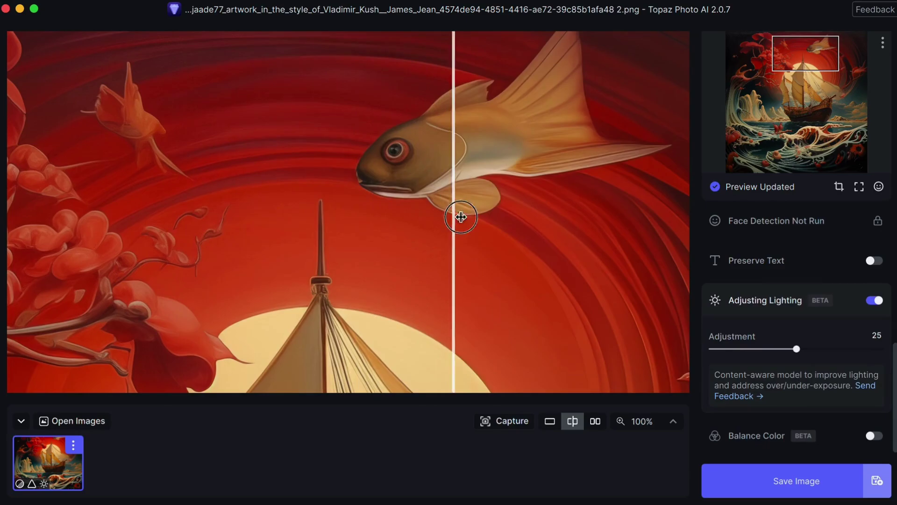
# Turn on Balance Color for the ship artwork and warm the Temperature to 60
pyautogui.moveTo(459, 214); pyautogui.dragTo(189, 263)
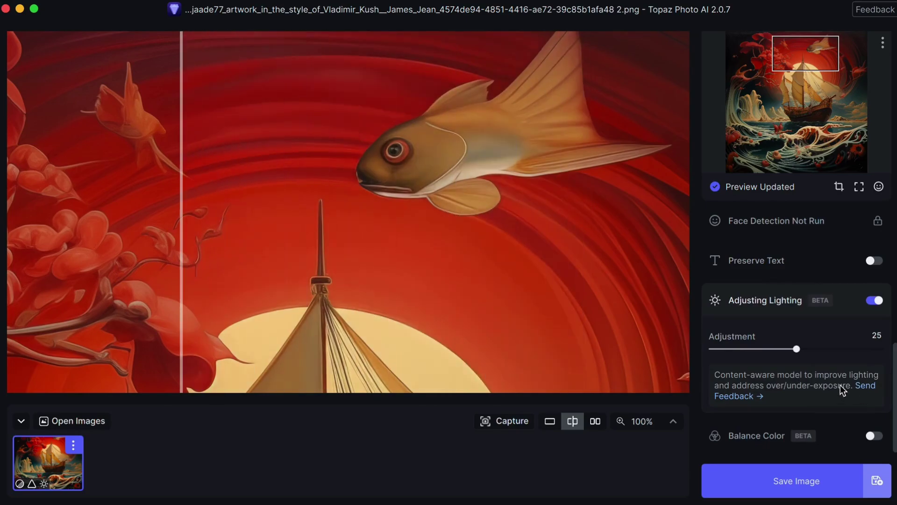
pyautogui.click(717, 435)
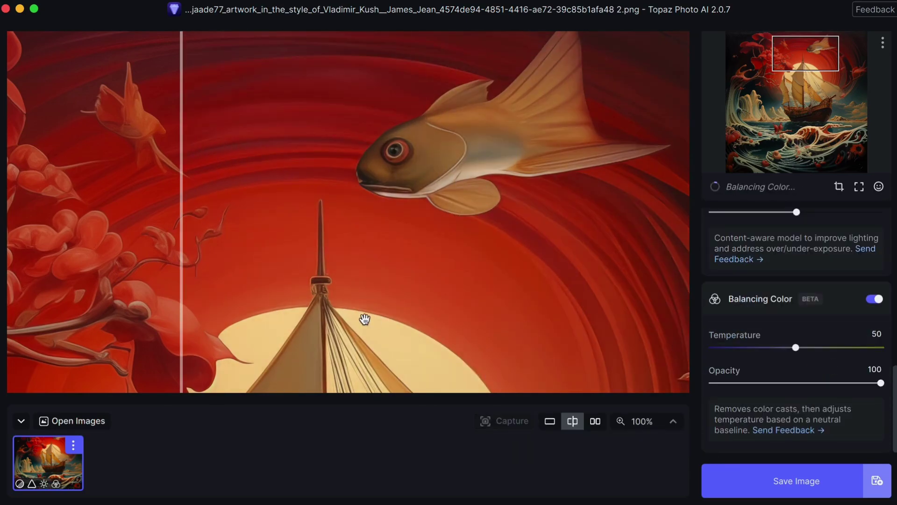
pyautogui.moveTo(182, 306); pyautogui.dragTo(231, 243)
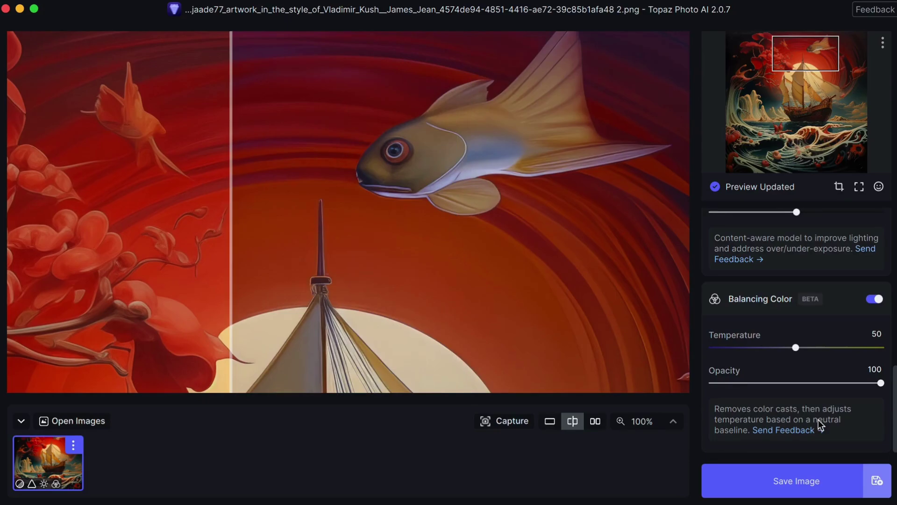
pyautogui.click(812, 347)
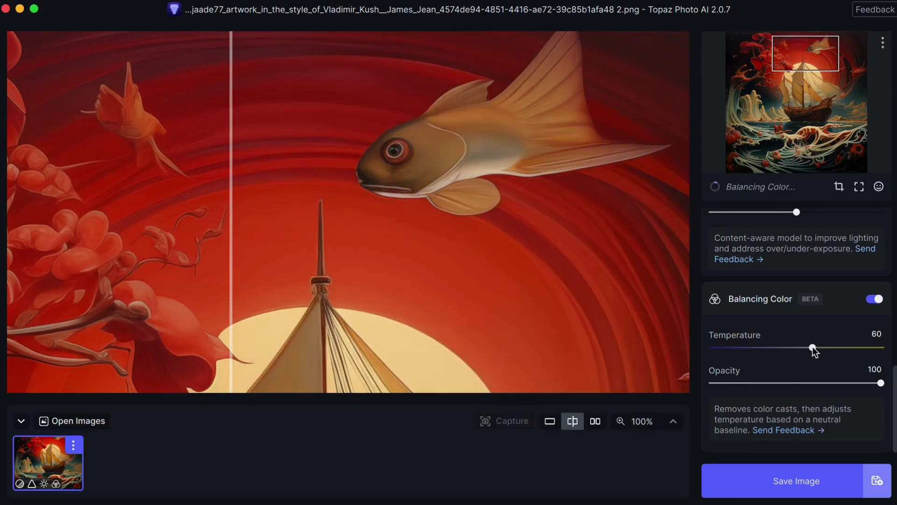